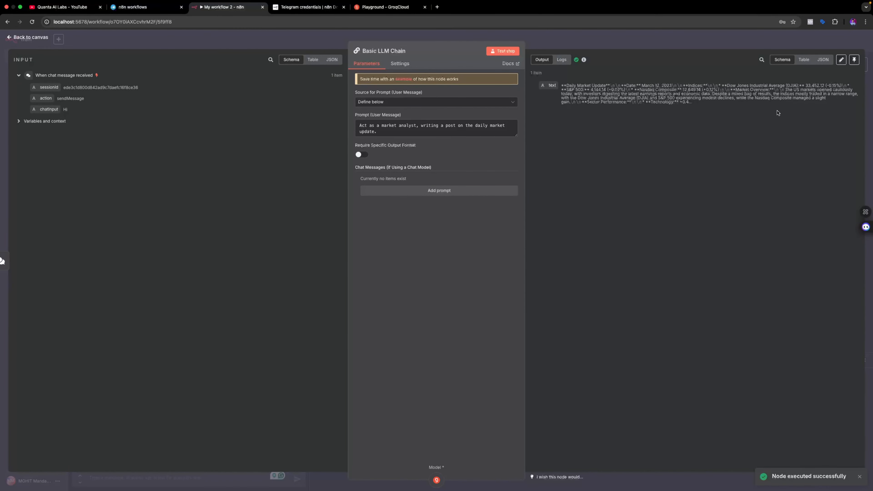
Step: Send the message "Hello" in the workflow chat and read through the Groq Chat Model's output in the logs
{"action": "key", "text": "Escape"}
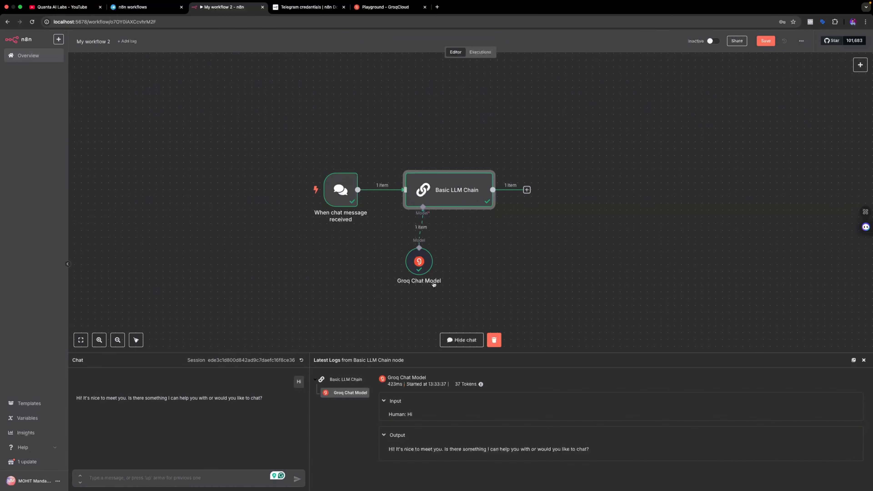
{"action": "type", "text": "Hello"}
{"action": "key", "text": "Return"}
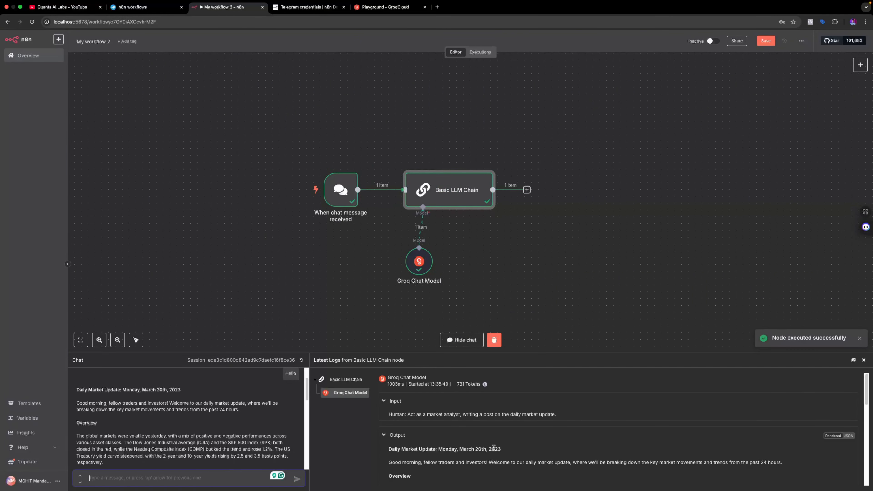
{"action": "scroll", "coordinate": [439, 428], "scroll_direction": "down", "scroll_amount": 2}
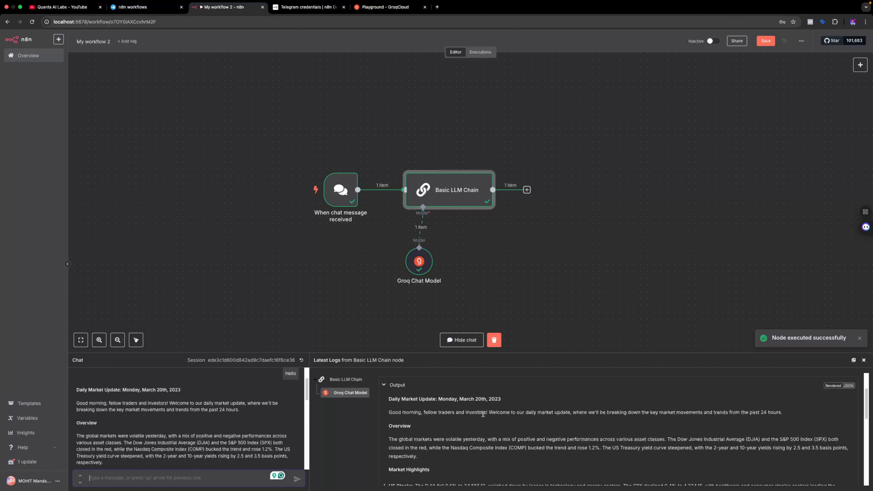
{"action": "scroll", "coordinate": [463, 430], "scroll_direction": "down", "scroll_amount": 4}
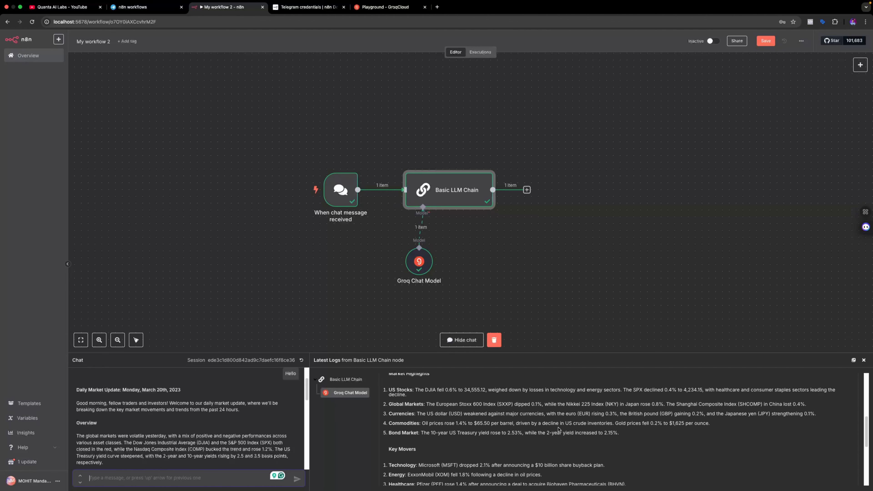
{"action": "scroll", "coordinate": [559, 430], "scroll_direction": "down", "scroll_amount": 6}
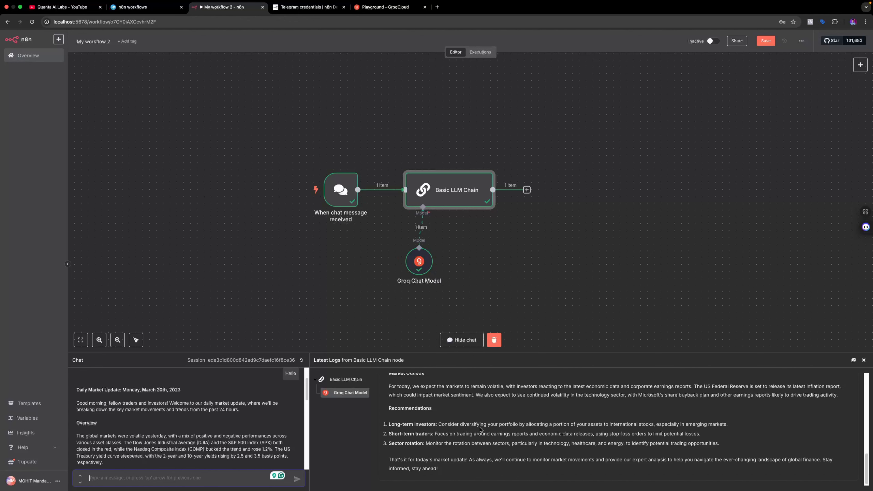
{"action": "scroll", "coordinate": [479, 418], "scroll_direction": "up", "scroll_amount": 4}
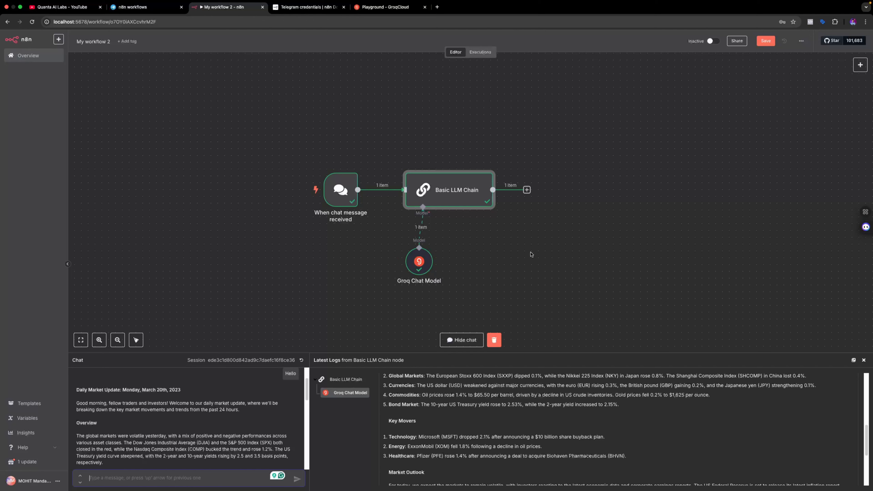
{"action": "scroll", "coordinate": [517, 423], "scroll_direction": "up", "scroll_amount": 5}
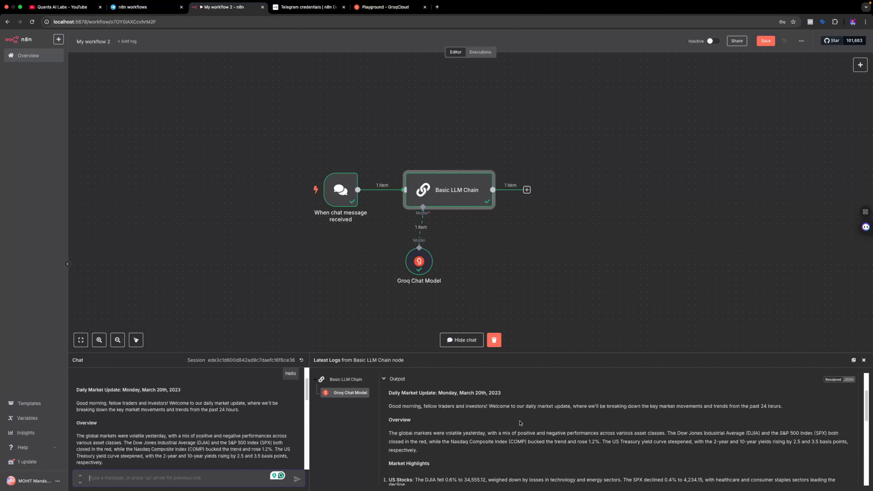
{"action": "scroll", "coordinate": [521, 423], "scroll_direction": "up", "scroll_amount": 2}
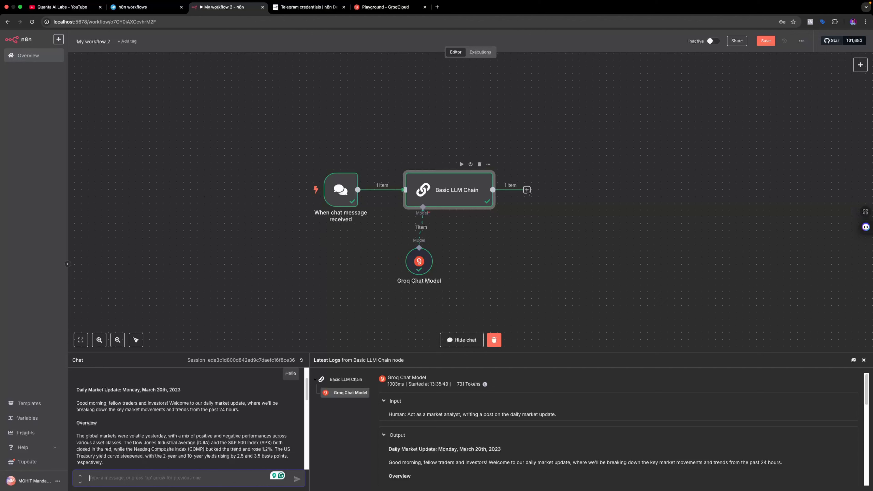
Step: Add a Gmail node with the "Send a message" action after the Basic LLM Chain
{"action": "left_click", "coordinate": [527, 190]}
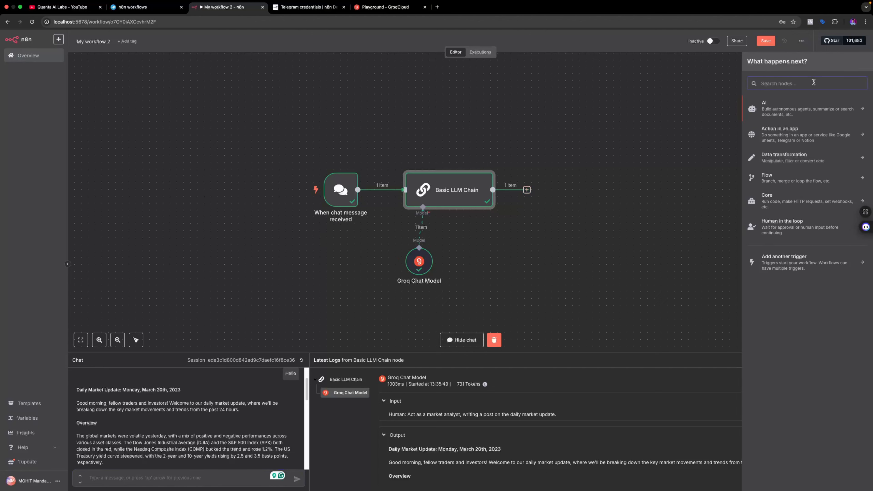
{"action": "type", "text": "gi"}
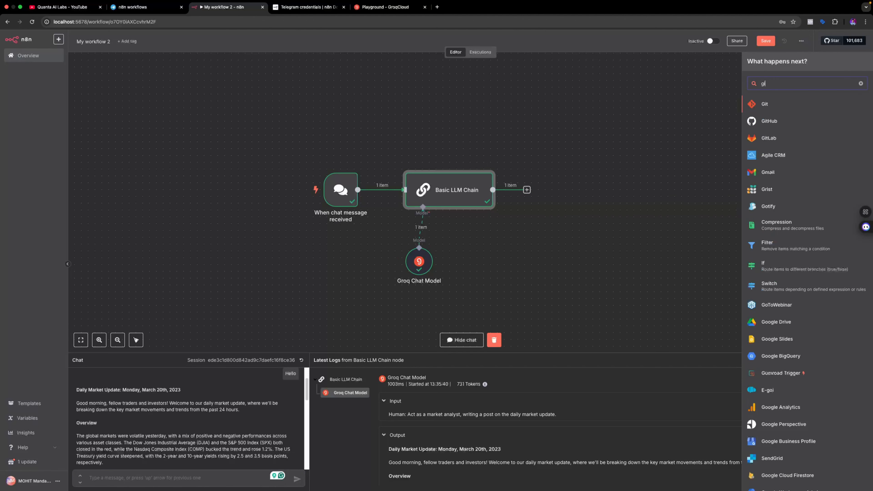
{"action": "key", "text": "BackSpace"}
{"action": "type", "text": "mail"}
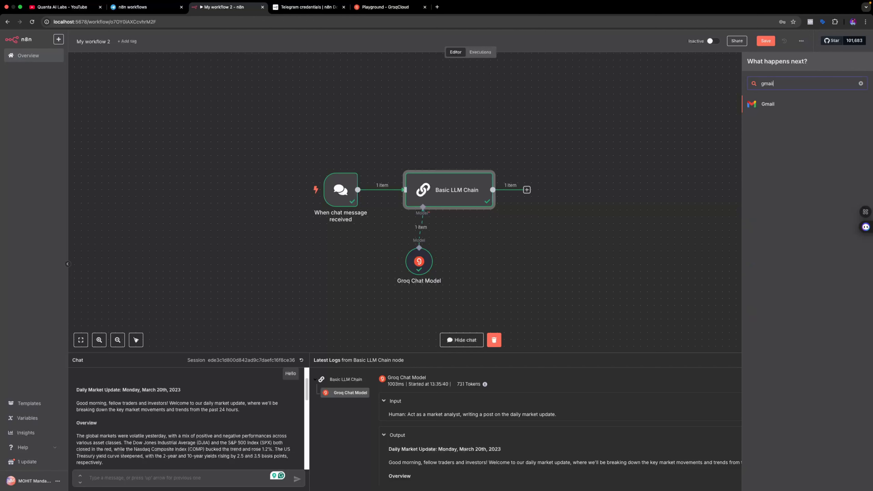
{"action": "left_click", "coordinate": [786, 111]}
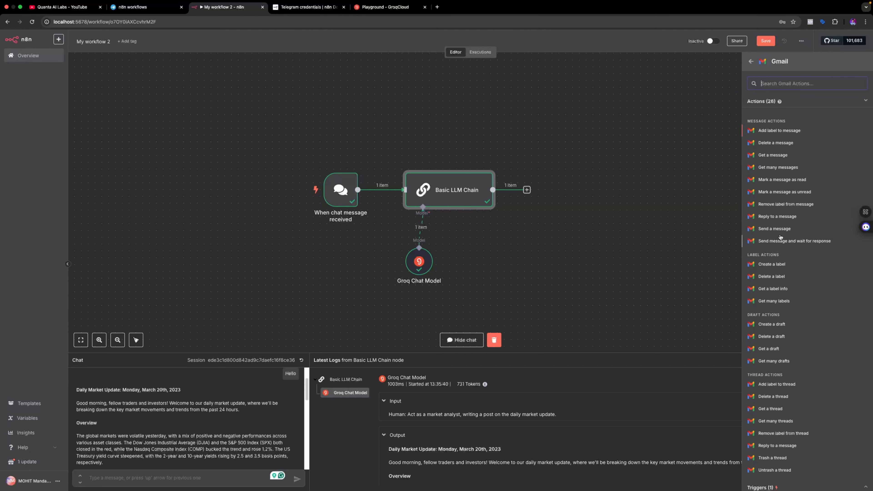
{"action": "scroll", "coordinate": [783, 190], "scroll_direction": "down", "scroll_amount": 1}
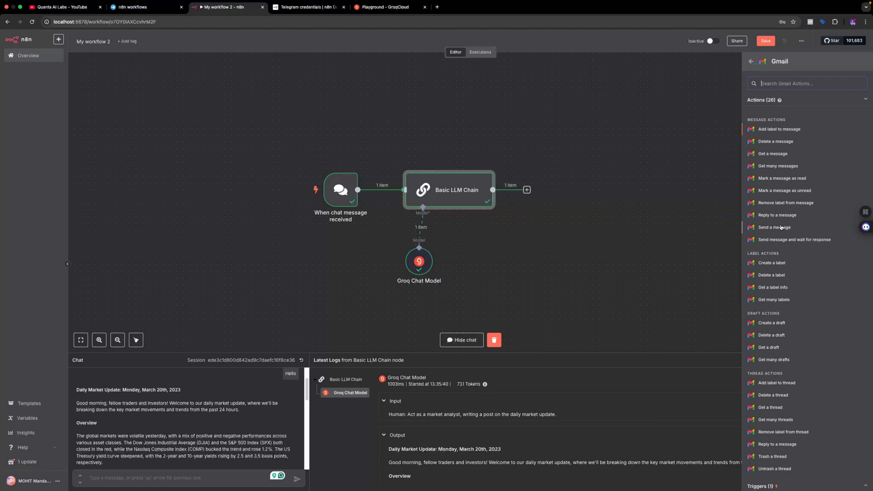
{"action": "scroll", "coordinate": [783, 333], "scroll_direction": "down", "scroll_amount": 1}
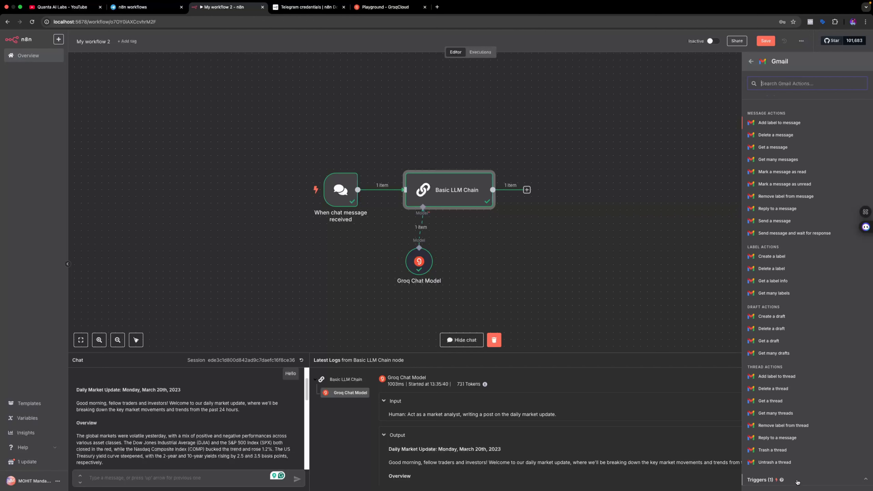
{"action": "scroll", "coordinate": [798, 387], "scroll_direction": "down", "scroll_amount": 1}
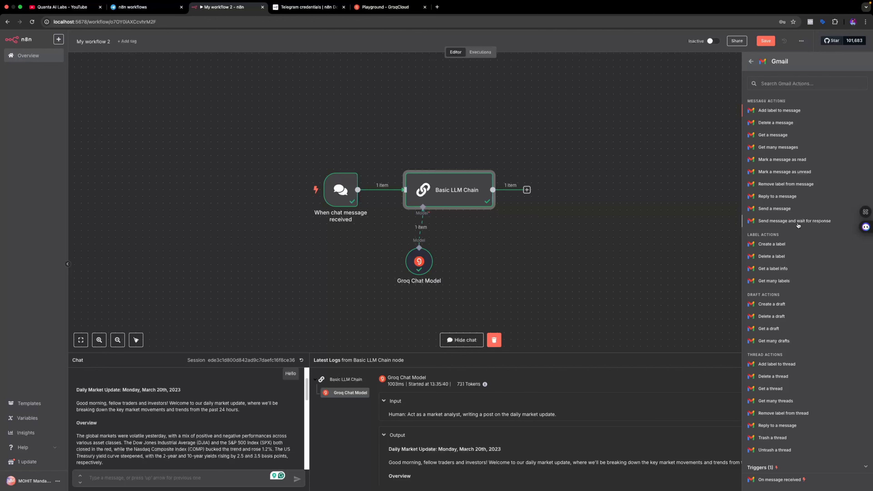
{"action": "left_click", "coordinate": [788, 210]}
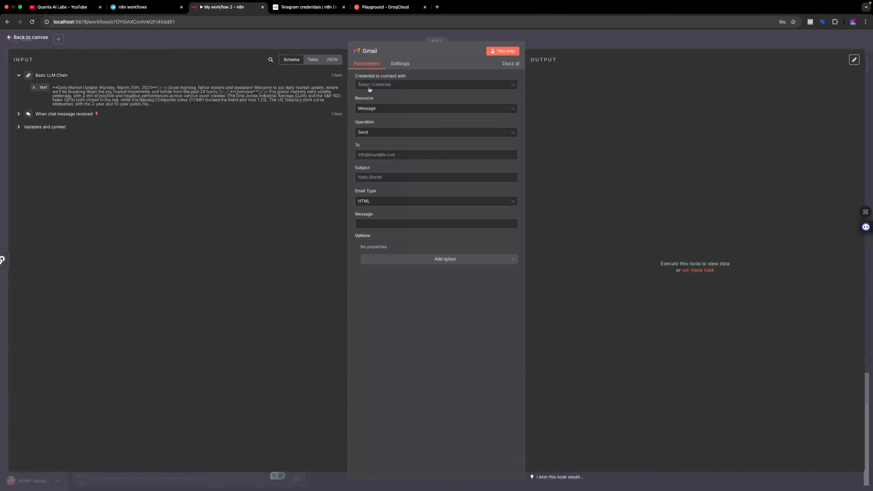
Step: Check which credential options are available for the Gmail node
{"action": "left_click", "coordinate": [415, 85]}
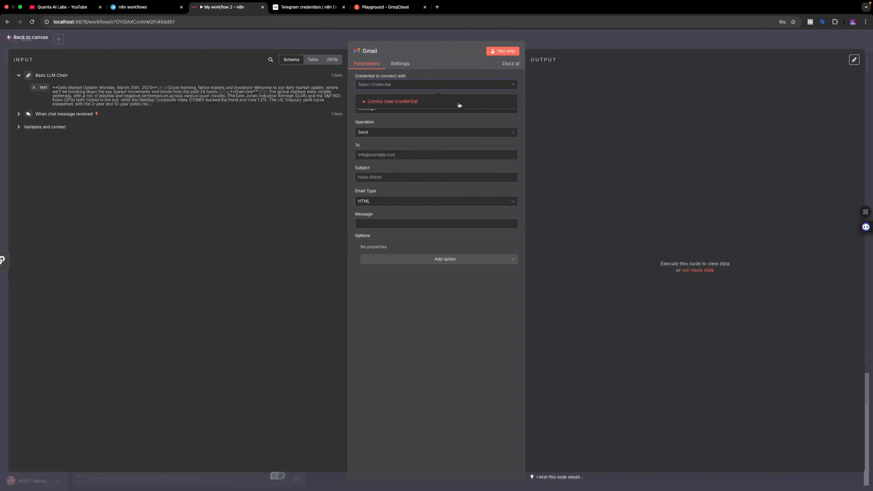
{"action": "left_click", "coordinate": [488, 78]}
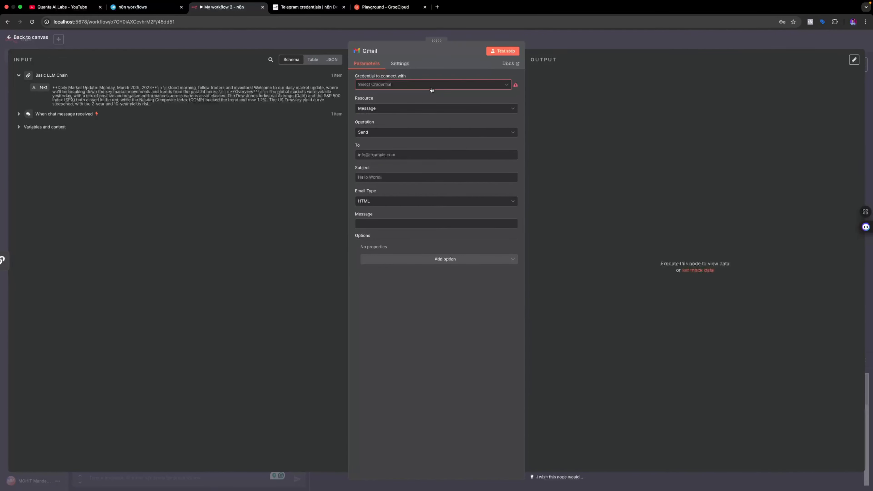
{"action": "left_click", "coordinate": [432, 89]}
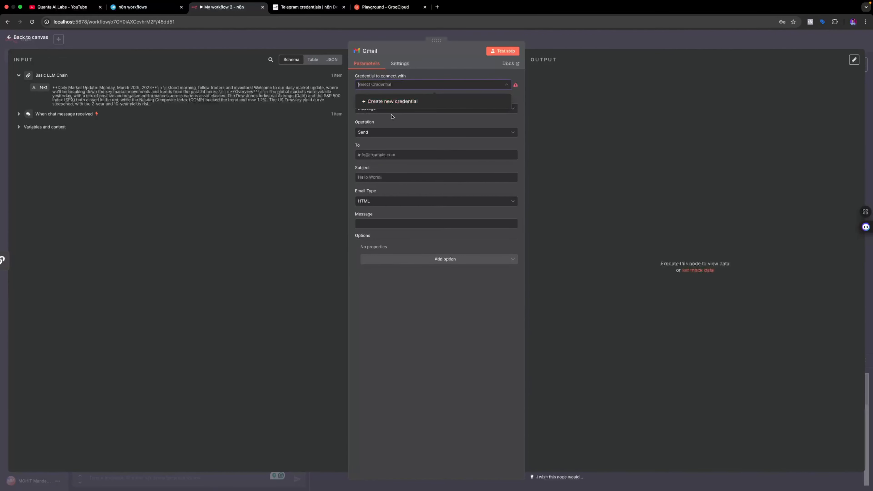
Step: Search Google for "GCP" in a new browser tab and open the Google Cloud console from the Google Cloud site
{"action": "left_click", "coordinate": [438, 8]}
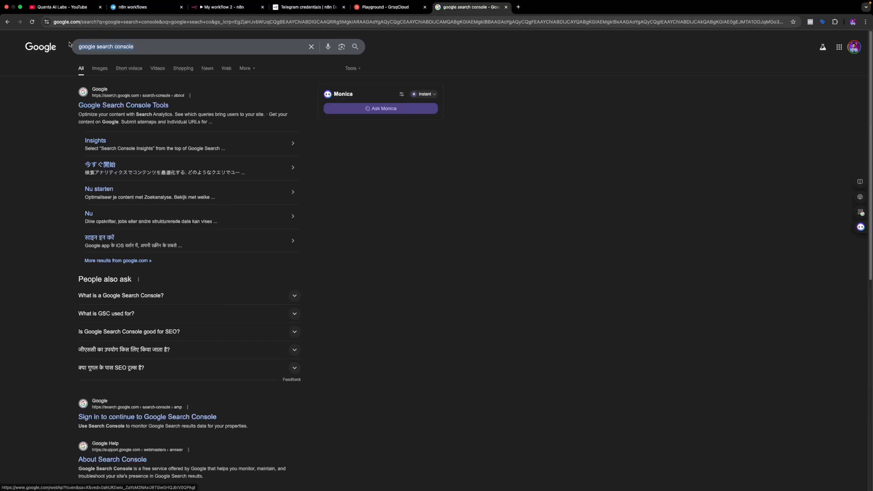
{"action": "left_click", "coordinate": [68, 46]}
{"action": "key", "text": "super+a"}
{"action": "key", "text": "BackSpace"}
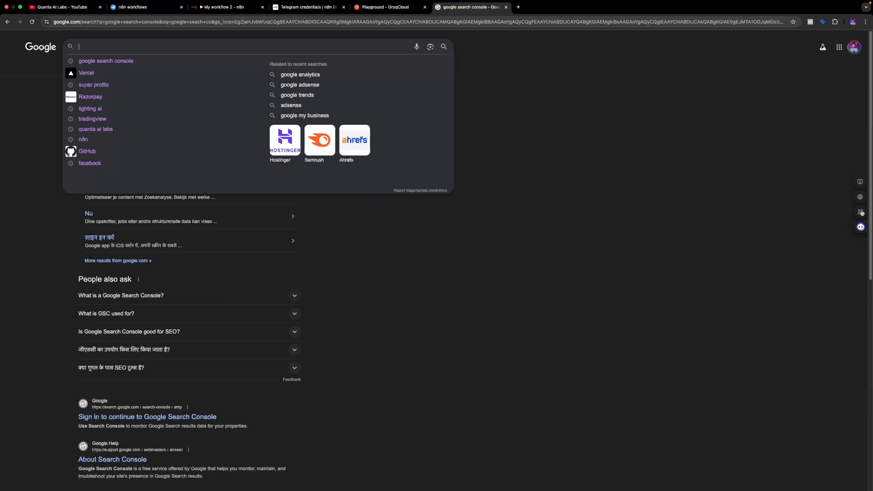
{"action": "type", "text": "GCP"}
{"action": "key", "text": "Return"}
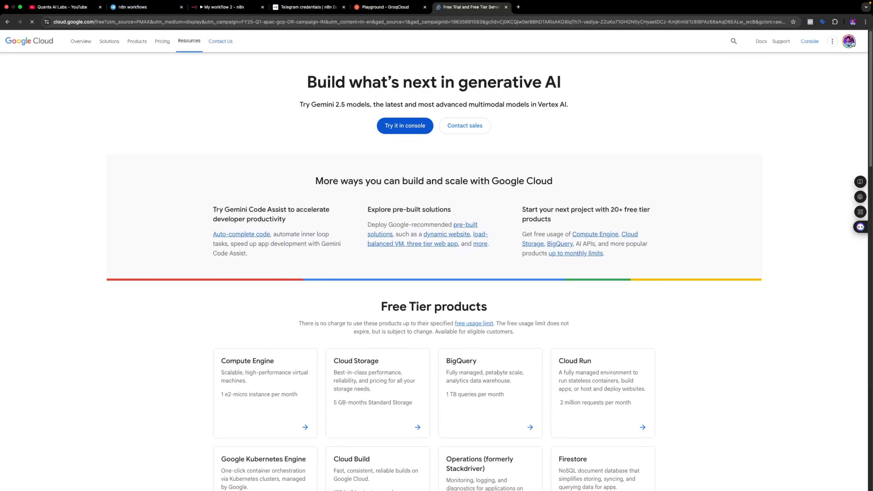
{"action": "left_click", "coordinate": [803, 48]}
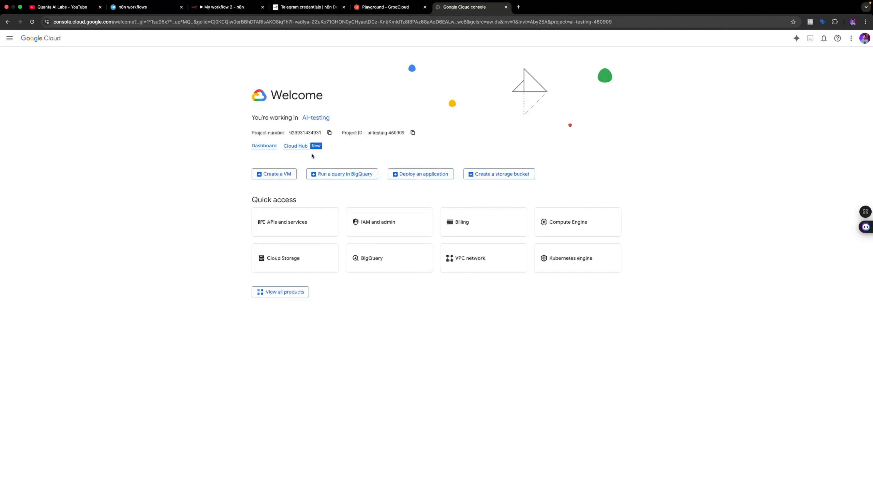
Step: Look over the project list, then search the AI-testing project for "gmail" and open the Gmail API's management page
{"action": "left_click", "coordinate": [100, 43]}
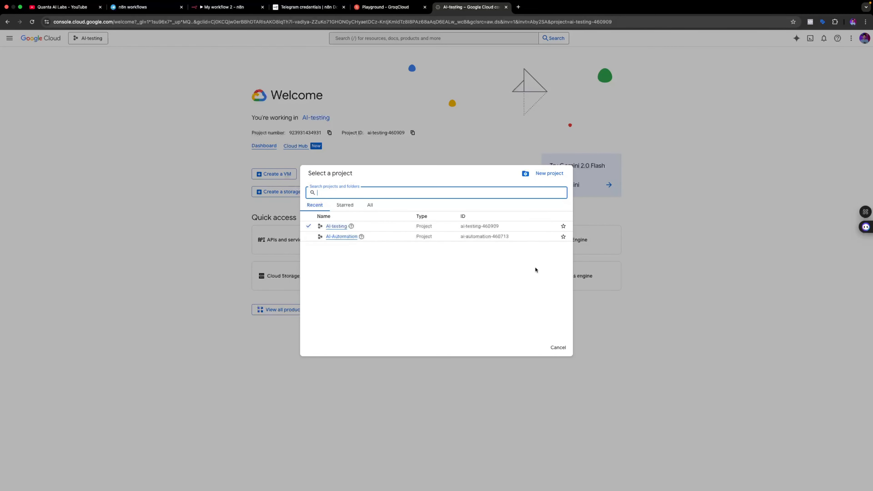
{"action": "left_click", "coordinate": [468, 148]}
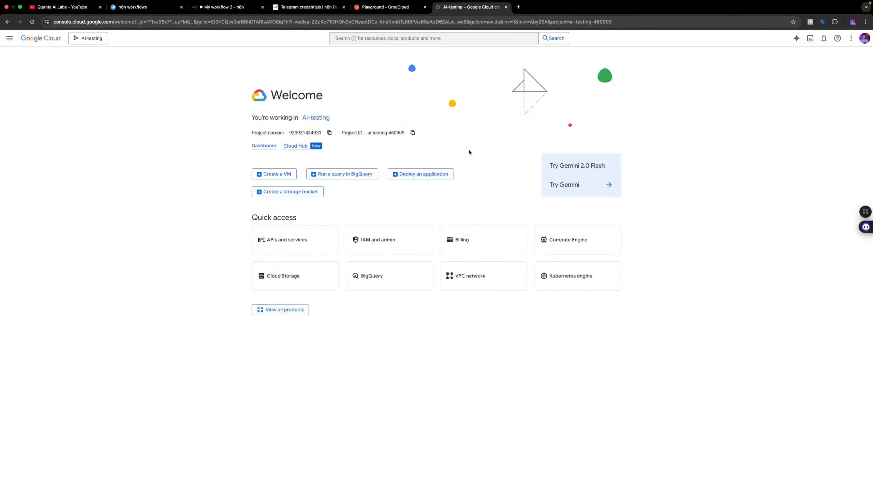
{"action": "left_click", "coordinate": [391, 38]}
{"action": "type", "text": "gmail"}
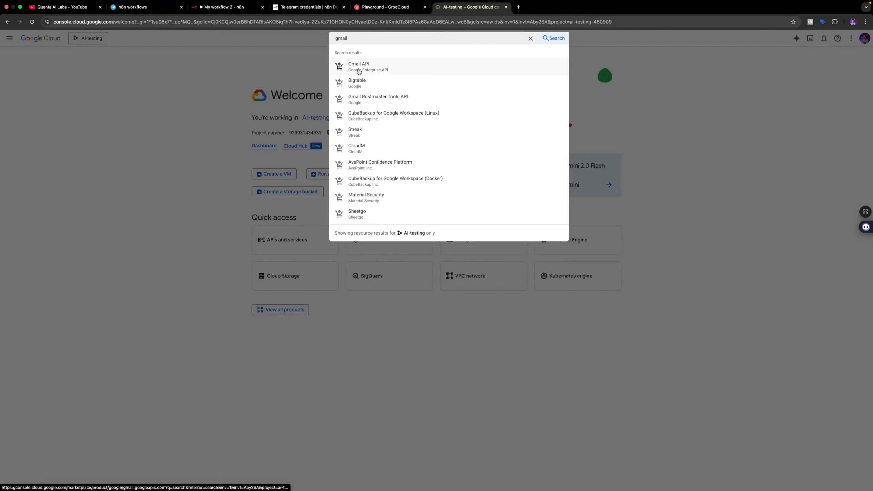
{"action": "left_click", "coordinate": [369, 68]}
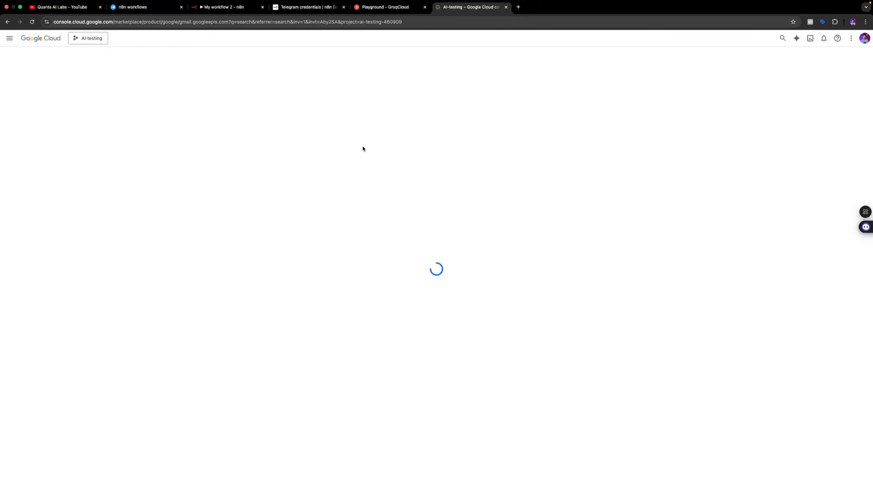
{"action": "left_click", "coordinate": [76, 150]}
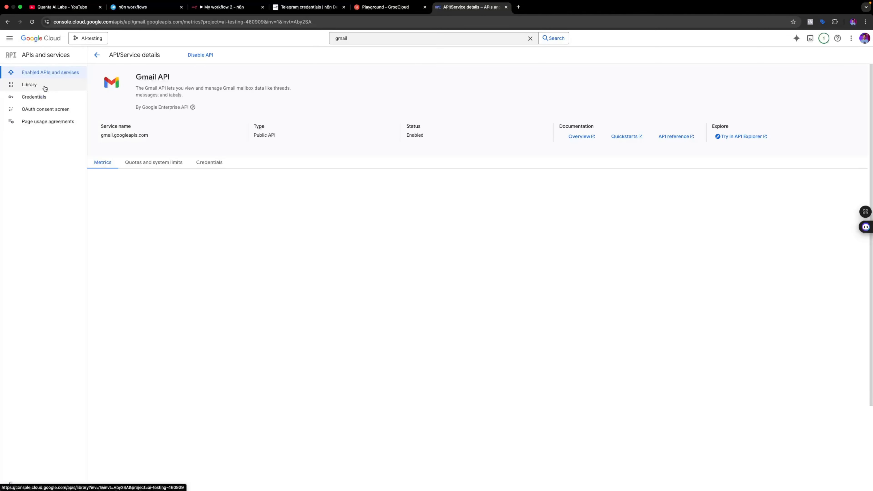
Step: Open the n8n OAuth 2.0 client from the APIs and services credentials of the project
{"action": "left_click", "coordinate": [45, 88]}
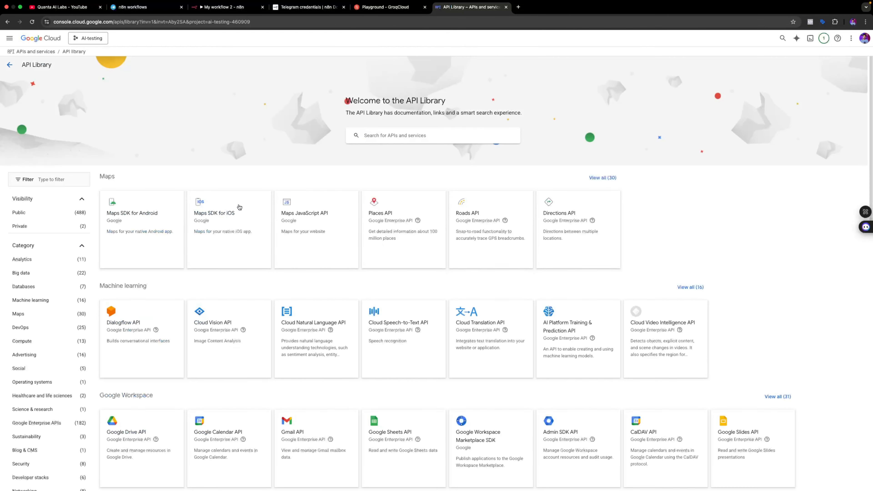
{"action": "left_click", "coordinate": [27, 51]}
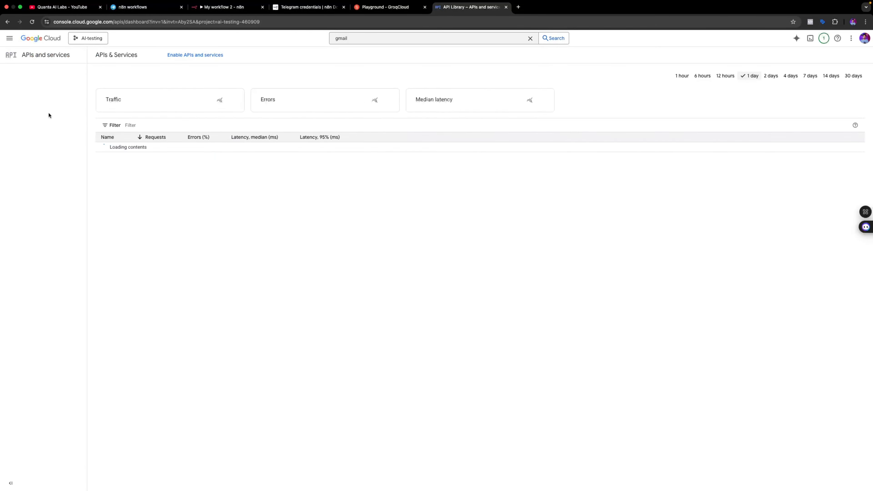
{"action": "left_click", "coordinate": [49, 99]}
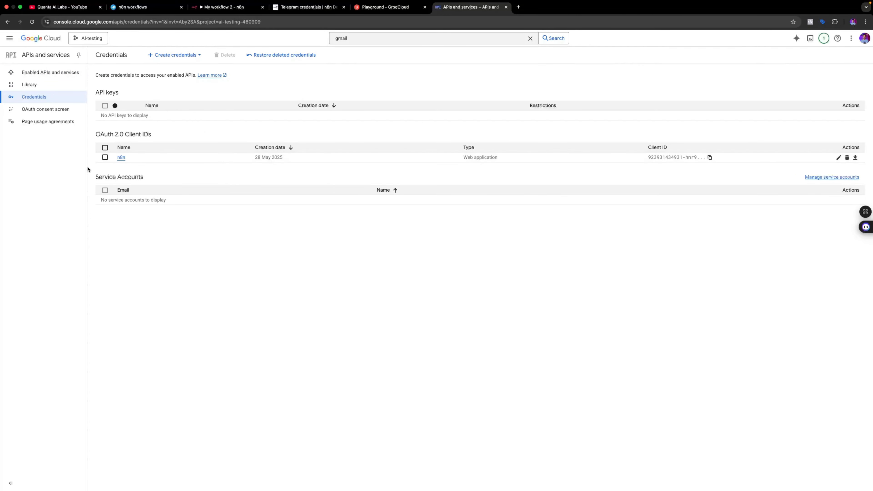
{"action": "left_click", "coordinate": [122, 158]}
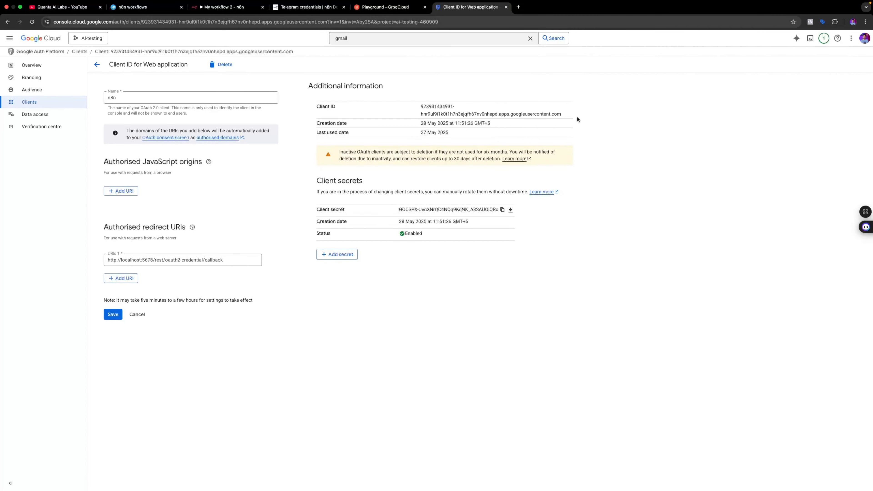
Step: Copy the client ID of the n8n web application client
{"action": "left_click_drag", "start_coordinate": [572, 114], "coordinate": [417, 107]}
{"action": "key", "text": "super+c"}
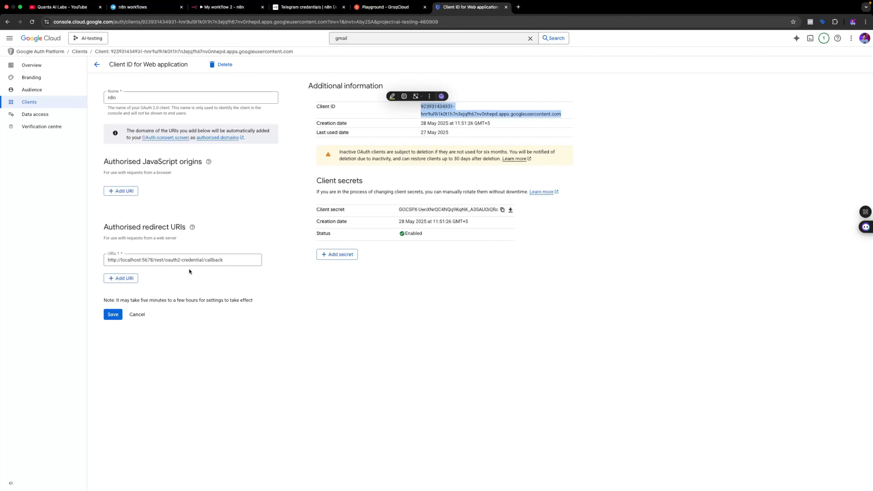
{"action": "left_click", "coordinate": [406, 7]}
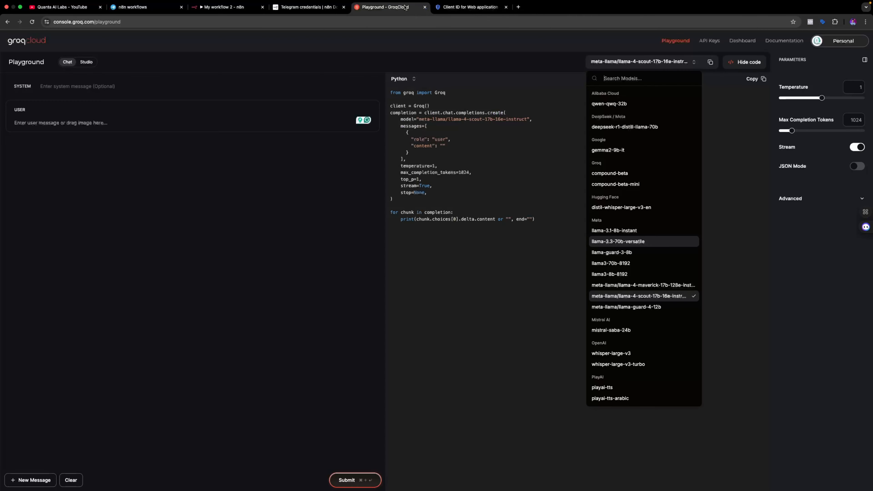
{"action": "left_click", "coordinate": [467, 7]}
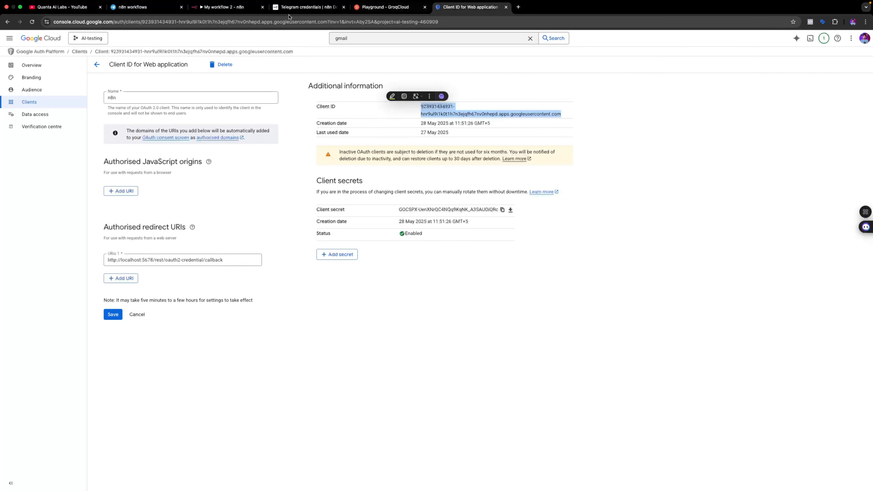
Step: Switch back to the n8n workflow and paste the copied client ID into the Gmail OAuth2 credential
{"action": "left_click", "coordinate": [227, 7]}
{"action": "left_click", "coordinate": [392, 102]}
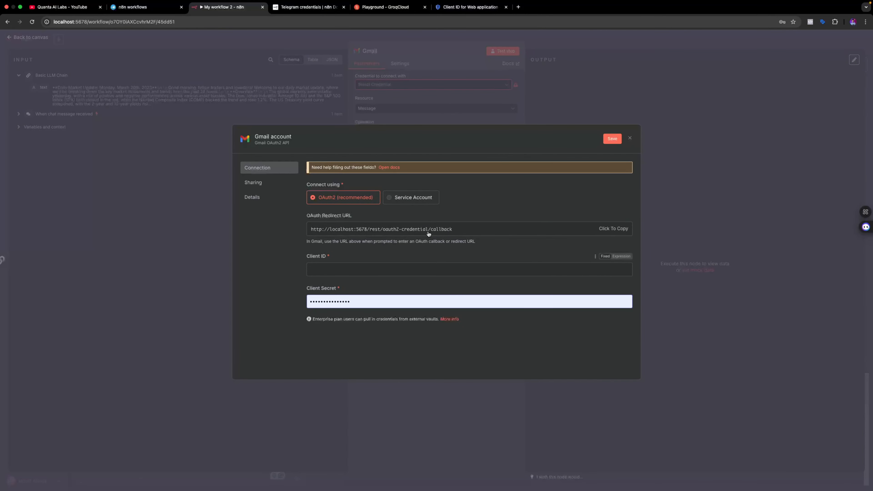
{"action": "left_click", "coordinate": [353, 270]}
{"action": "key", "text": "super+v"}
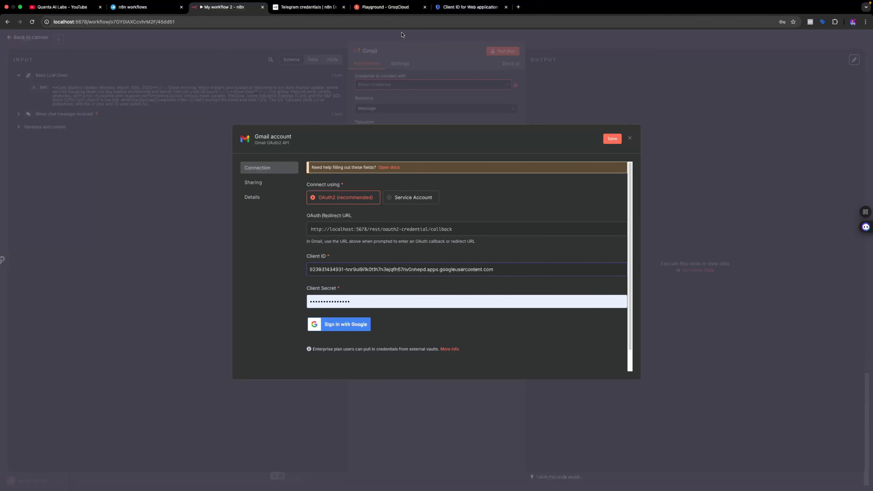
Step: Copy the client secret from the Google Cloud client page and replace the Gmail credential's client secret with it
{"action": "left_click", "coordinate": [471, 7]}
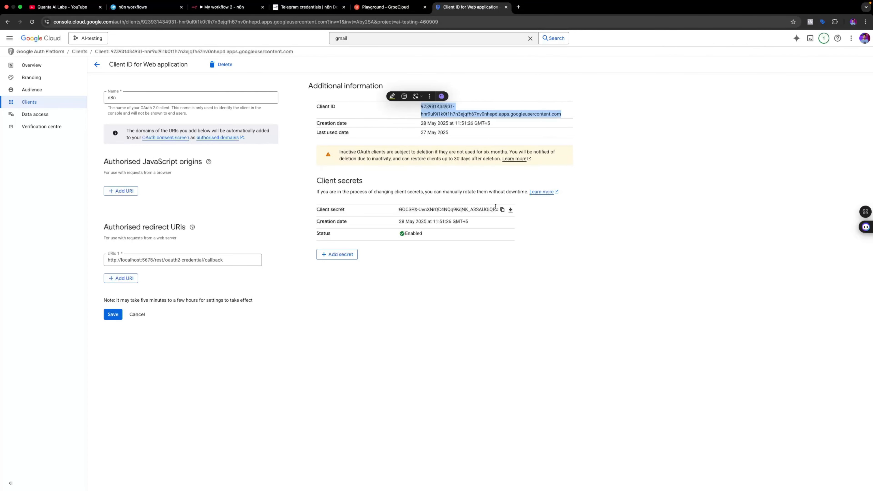
{"action": "left_click", "coordinate": [503, 211]}
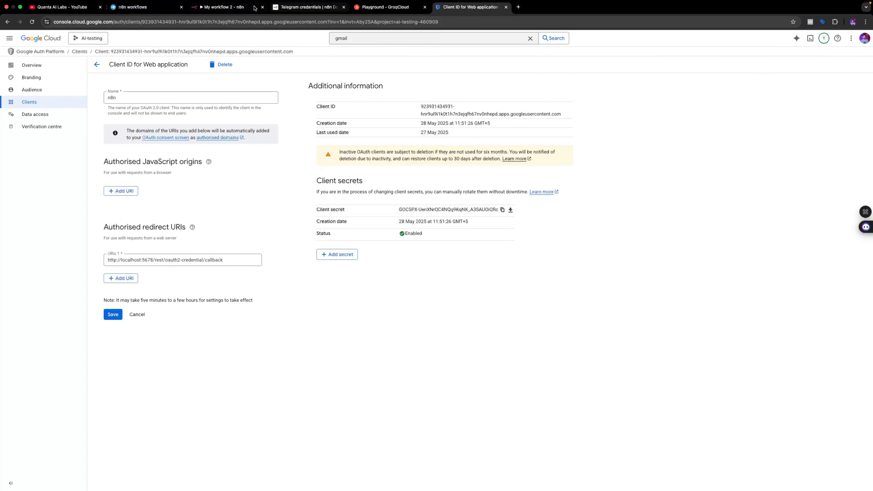
{"action": "left_click", "coordinate": [217, 8]}
{"action": "double_click", "coordinate": [307, 302]}
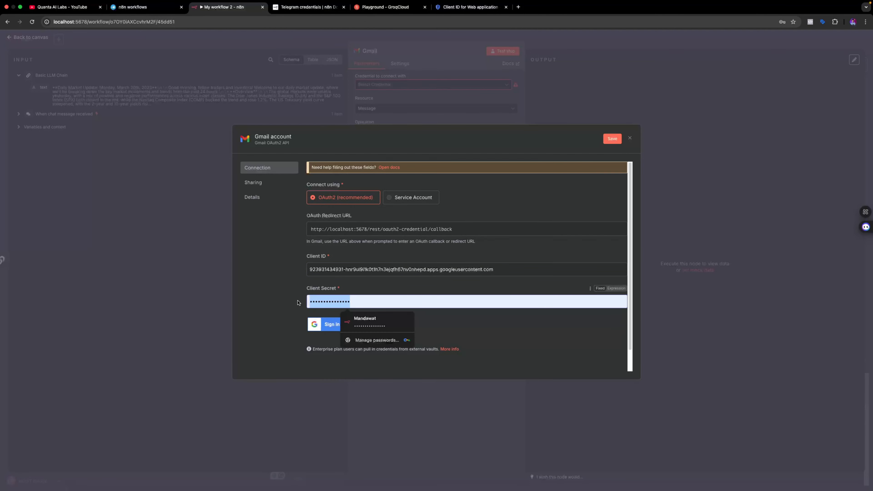
{"action": "key", "text": "super+v"}
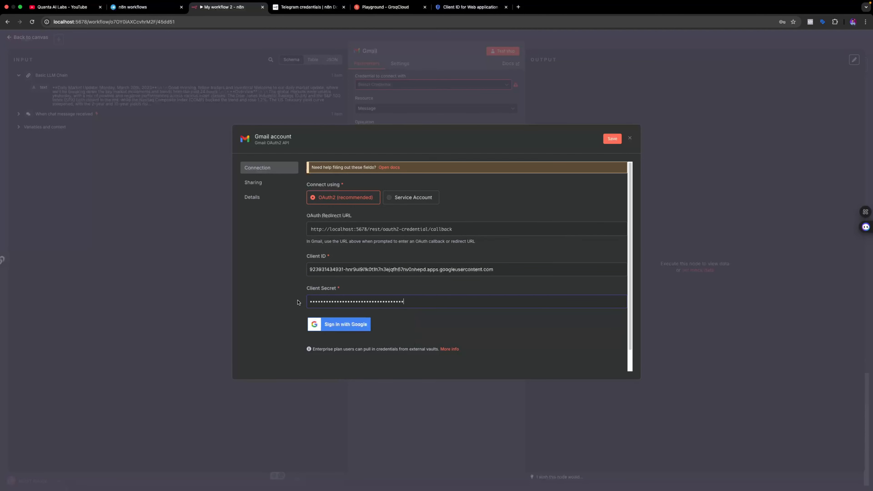
Step: Sign in with Google from the credential, grant n8n the requested Gmail access, and close the credential window
{"action": "left_click", "coordinate": [350, 329]}
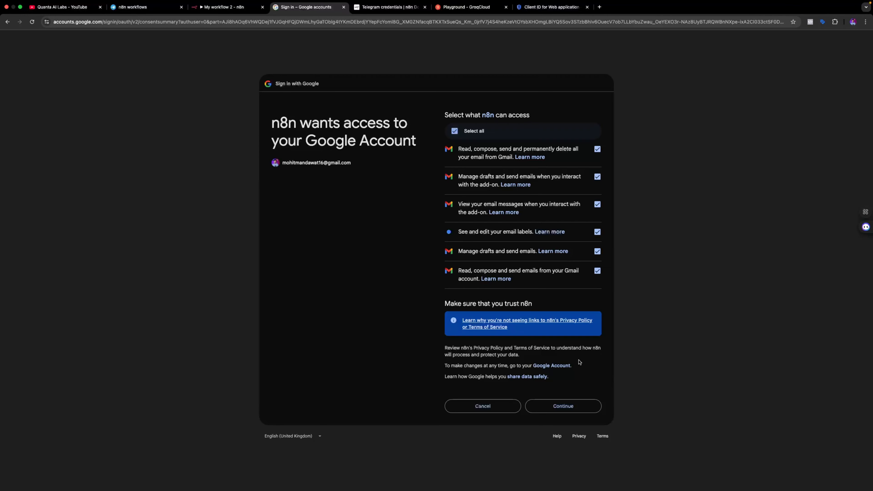
{"action": "left_click", "coordinate": [575, 406]}
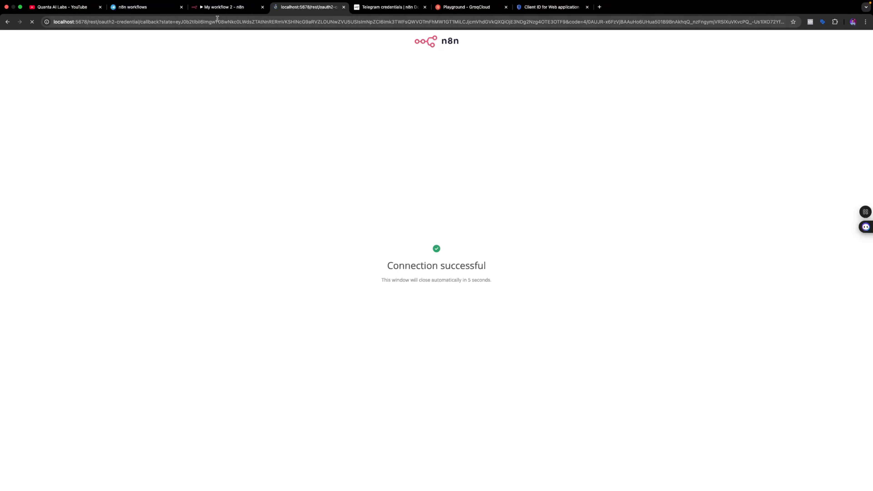
{"action": "left_click", "coordinate": [227, 13]}
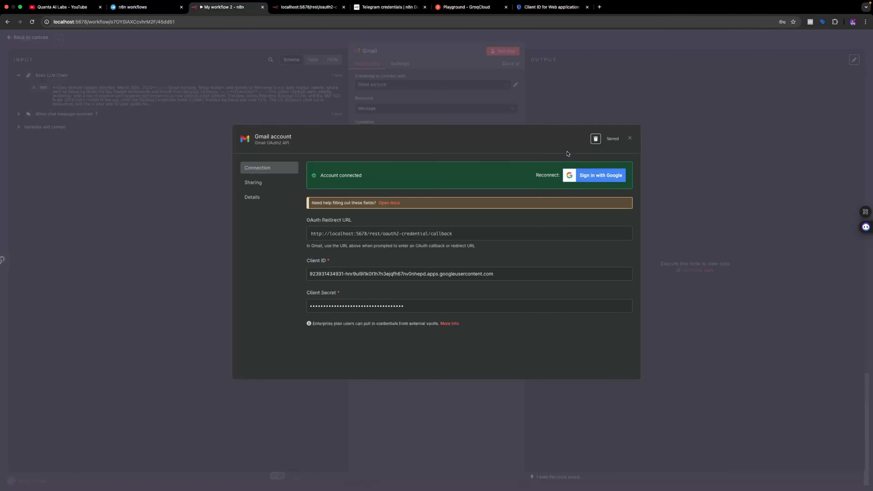
{"action": "left_click", "coordinate": [630, 139]}
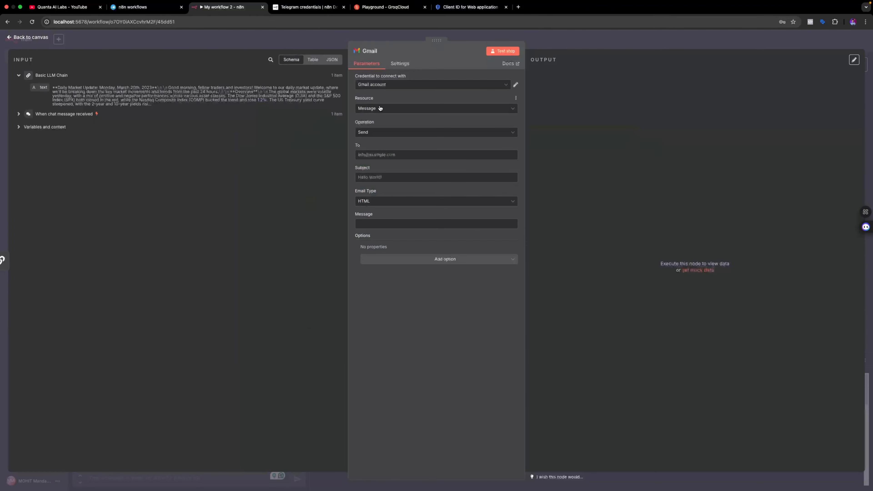
Step: Look through the credential, resource and operation choices offered by the Gmail node
{"action": "left_click", "coordinate": [385, 88]}
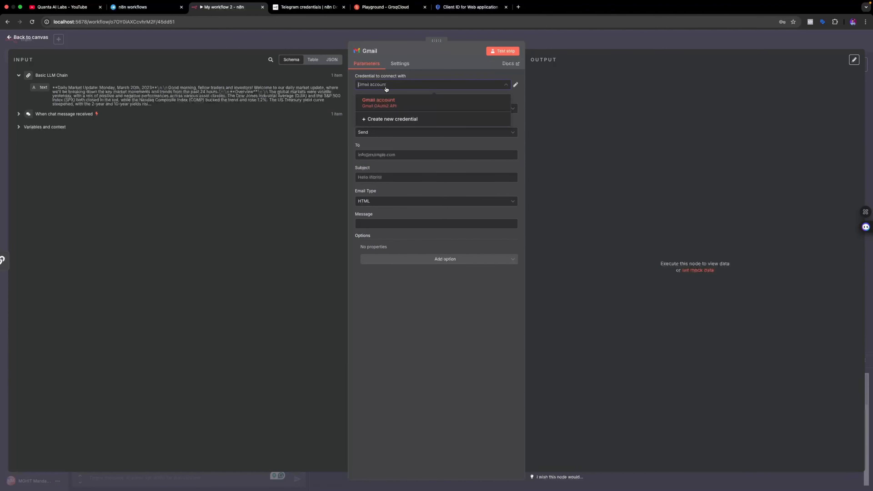
{"action": "left_click", "coordinate": [522, 120]}
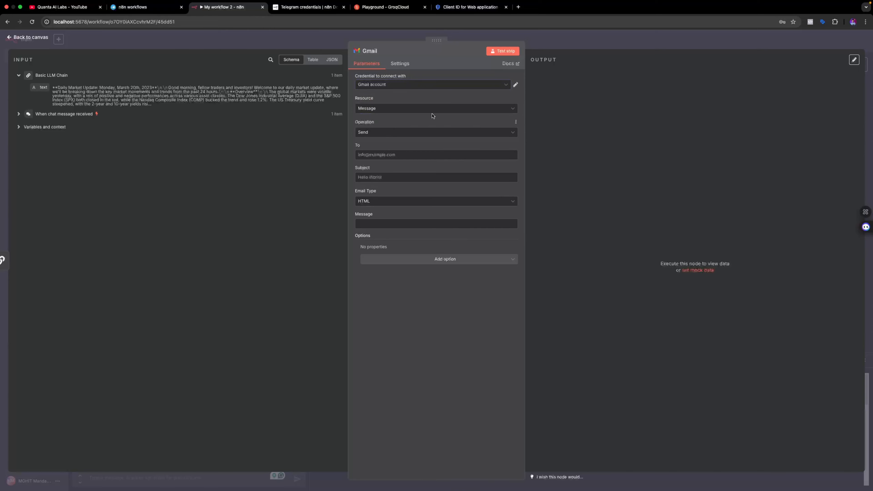
{"action": "left_click", "coordinate": [429, 113]}
{"action": "left_click", "coordinate": [429, 113]}
{"action": "left_click", "coordinate": [430, 112]}
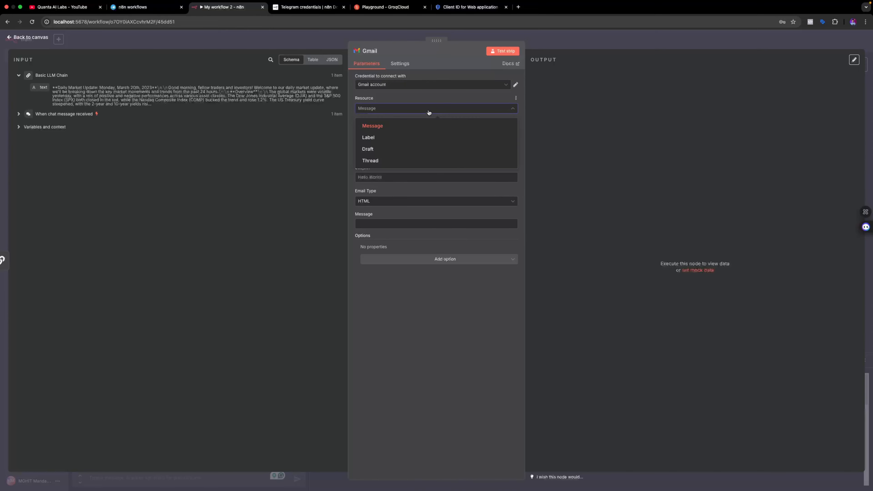
{"action": "left_click", "coordinate": [429, 113]}
{"action": "left_click", "coordinate": [399, 133]}
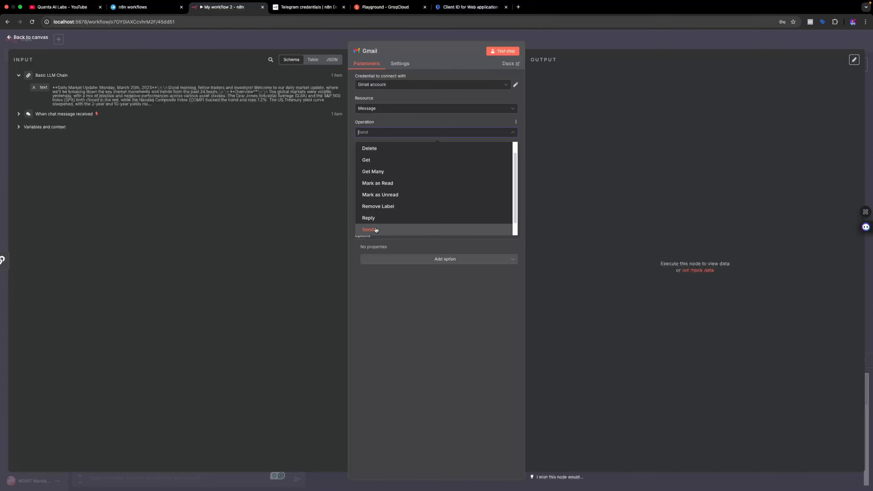
{"action": "scroll", "coordinate": [382, 207], "scroll_direction": "down", "scroll_amount": 2}
{"action": "scroll", "coordinate": [393, 186], "scroll_direction": "up", "scroll_amount": 2}
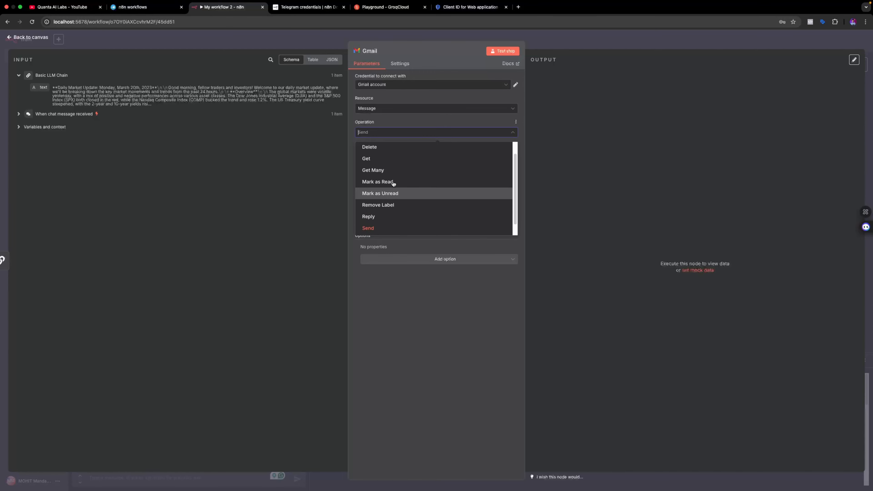
{"action": "scroll", "coordinate": [393, 183], "scroll_direction": "up", "scroll_amount": 1}
{"action": "scroll", "coordinate": [393, 192], "scroll_direction": "down", "scroll_amount": 2}
{"action": "left_click", "coordinate": [435, 214]}
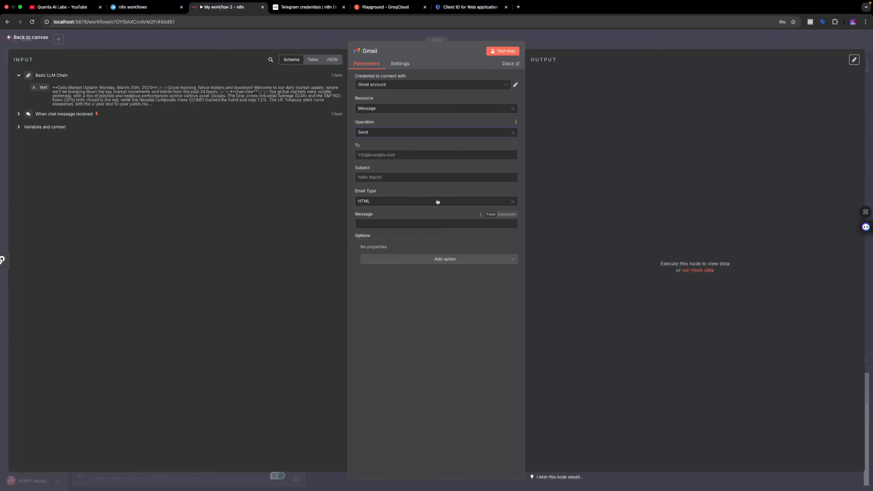
Step: Fill in the recipient's e-mail address for the Gmail node's message
{"action": "left_click", "coordinate": [400, 155]}
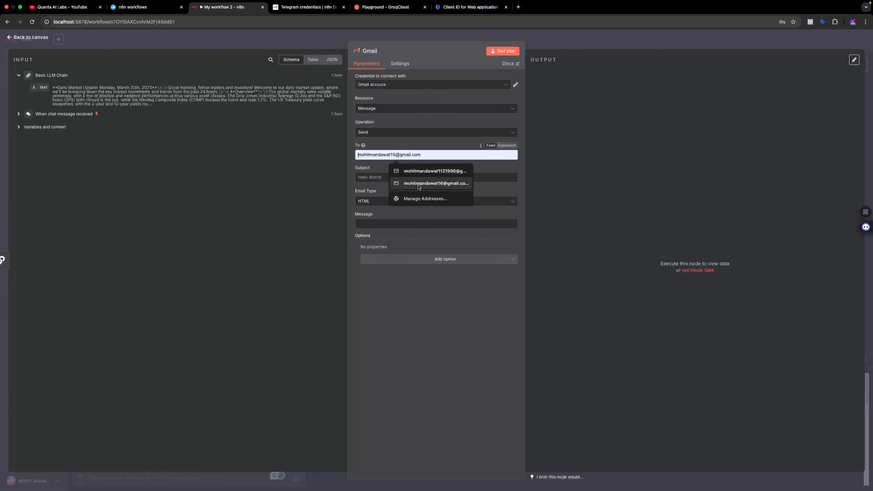
{"action": "left_click", "coordinate": [417, 183]}
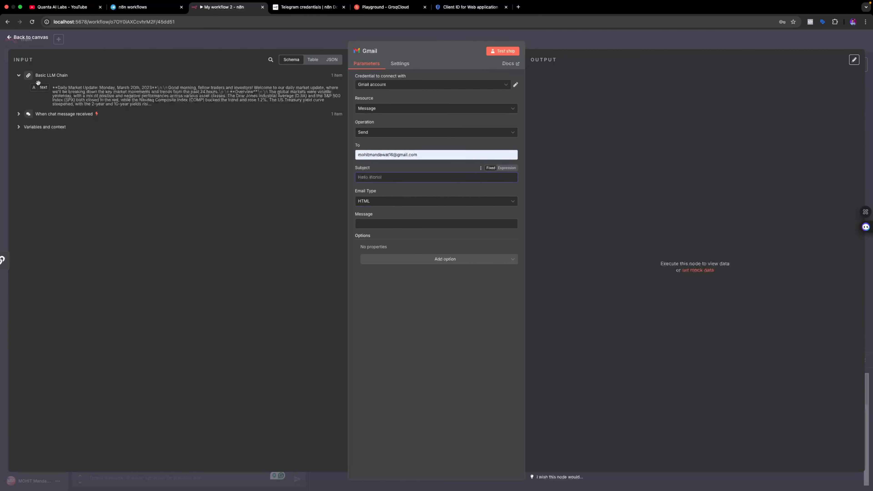
Step: Try to test the Gmail node with the Basic LLM Chain's text output as the subject
{"action": "left_click_drag", "start_coordinate": [43, 87], "coordinate": [380, 182]}
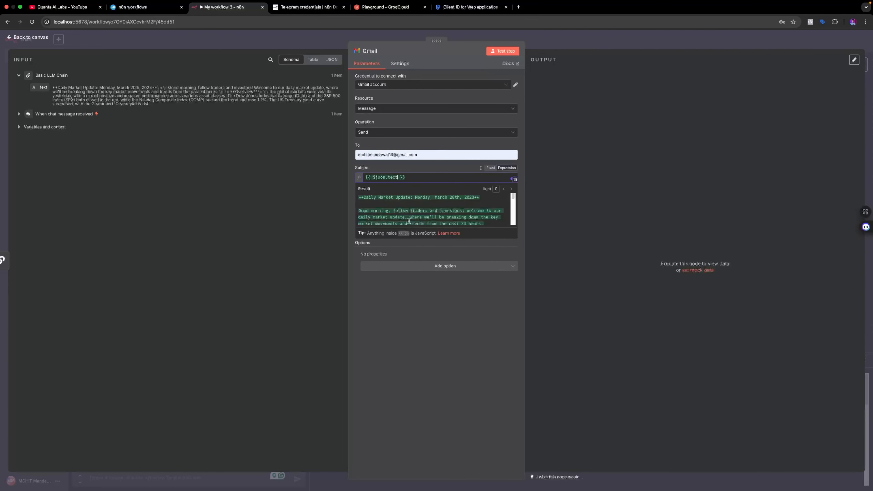
{"action": "scroll", "coordinate": [455, 217], "scroll_direction": "down", "scroll_amount": 10}
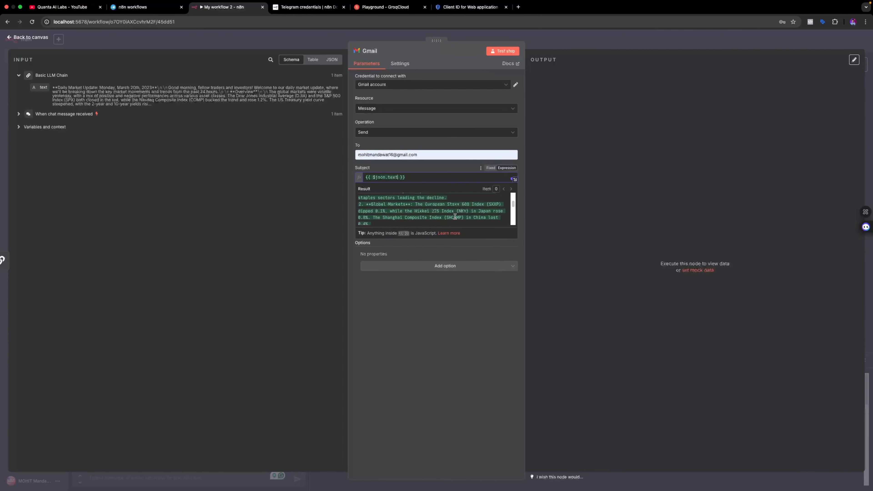
{"action": "left_click", "coordinate": [522, 225]}
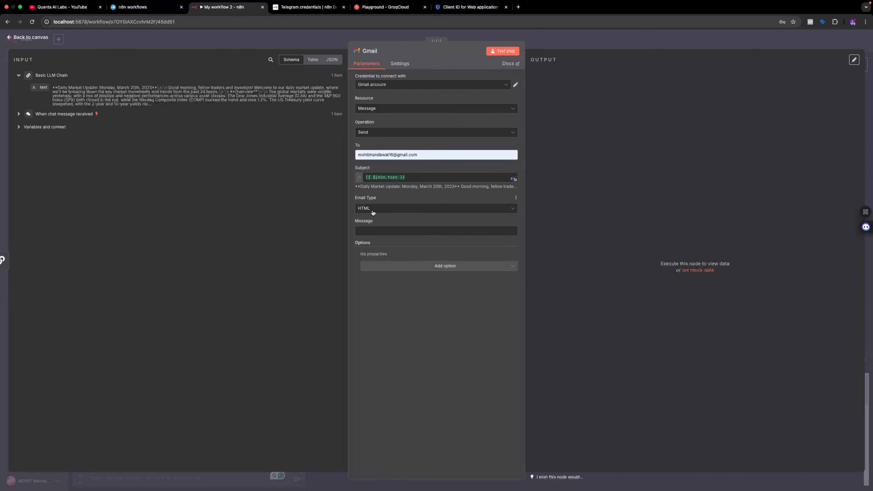
{"action": "left_click", "coordinate": [504, 53]}
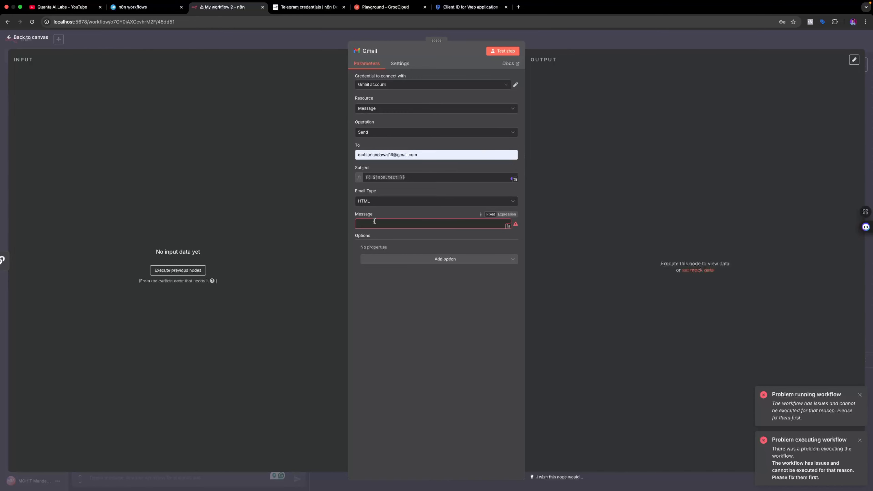
Step: Clear the {{ $json.text }} expression from the Gmail node's subject
{"action": "left_click", "coordinate": [413, 178]}
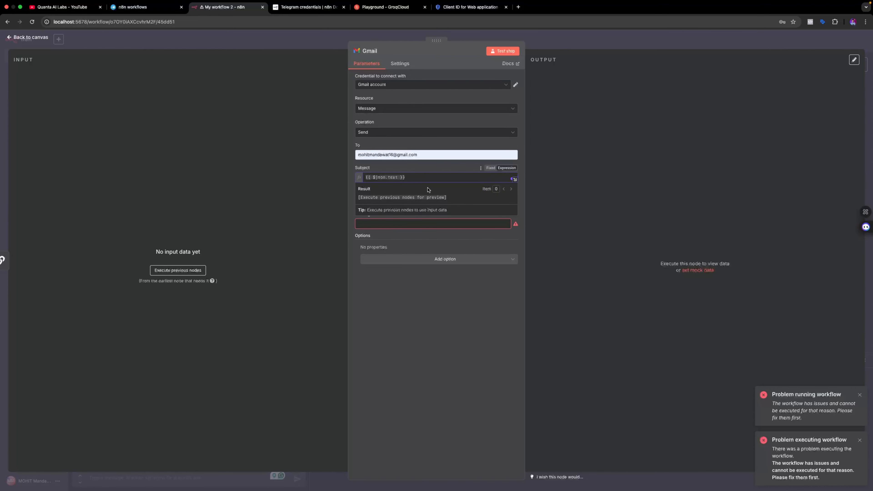
{"action": "key", "text": "BackSpace"}
{"action": "key", "text": "BackSpace"}
{"action": "key", "text": "BackSpace"}
{"action": "key", "text": "BackSpace"}
{"action": "key", "text": "BackSpace"}
{"action": "key", "text": "BackSpace"}
{"action": "key", "text": "BackSpace"}
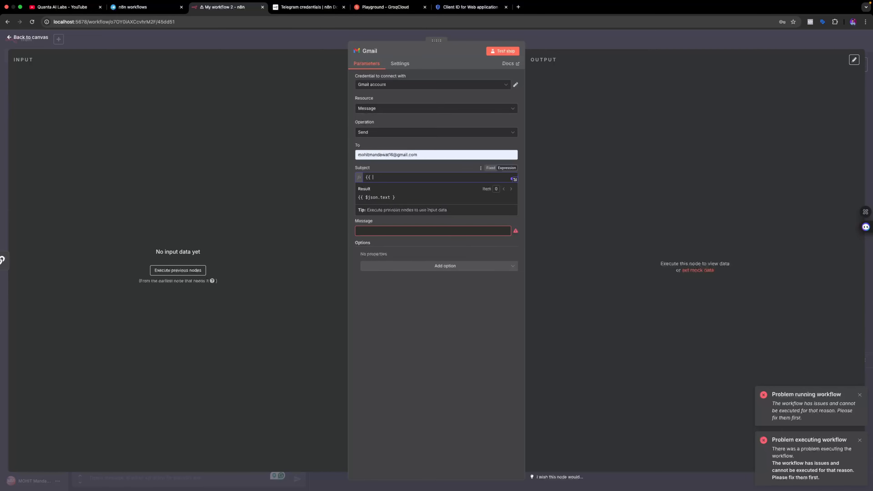
{"action": "key", "text": "BackSpace"}
{"action": "key", "text": "BackSpace"}
{"action": "key", "text": "BackSpace"}
Step: Return to the canvas and send the chat message "Hi" to run the Basic LLM Chain again
{"action": "left_click", "coordinate": [195, 124]}
{"action": "left_click", "coordinate": [168, 271]}
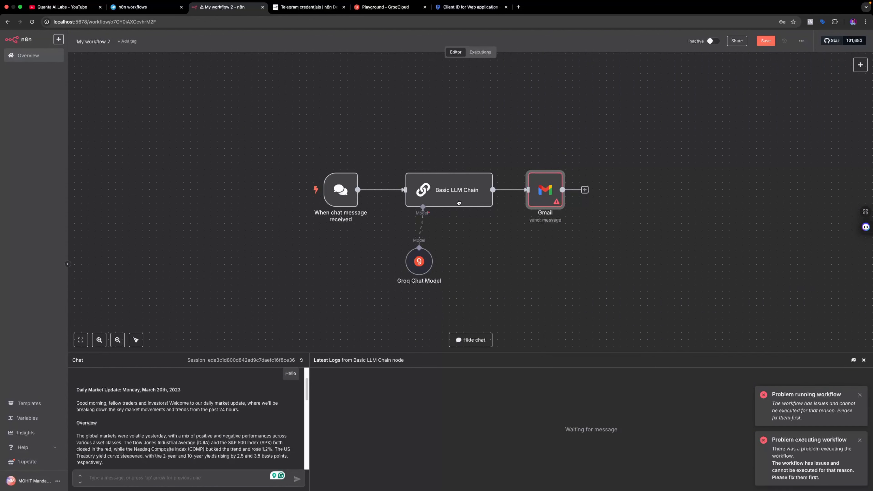
{"action": "left_click", "coordinate": [461, 166]}
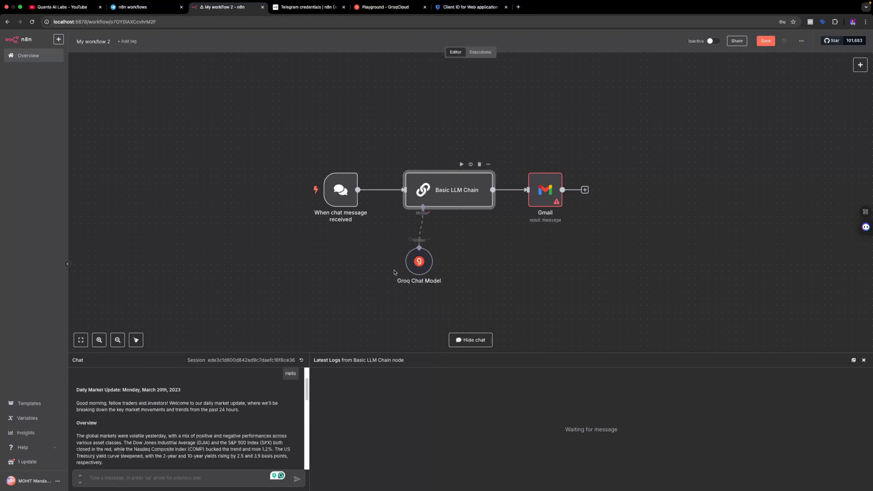
{"action": "type", "text": "Hi"}
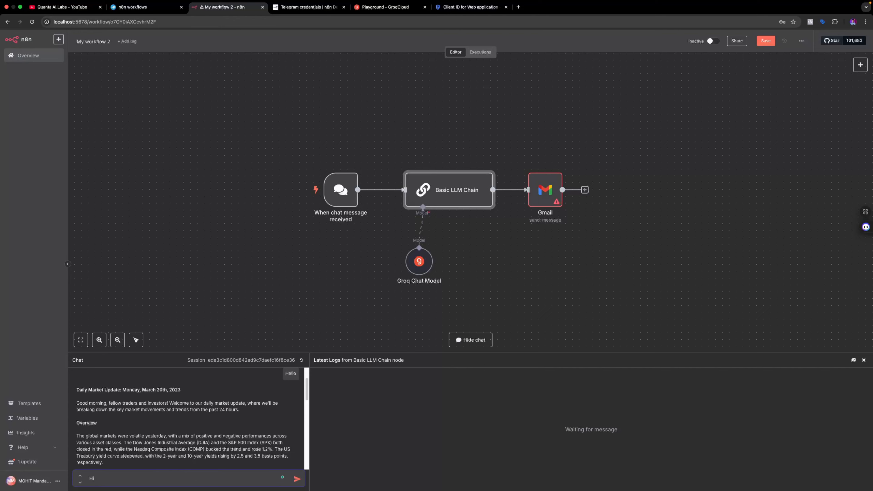
{"action": "key", "text": "Return"}
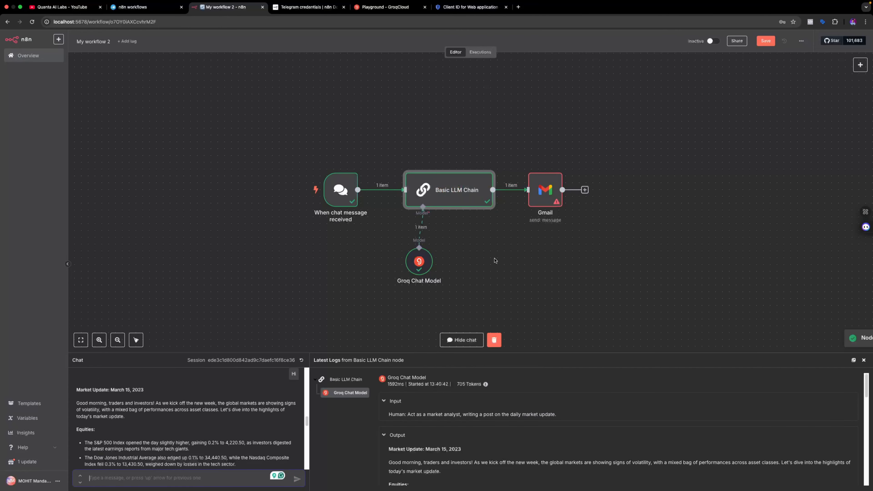
Step: In the Gmail node, map the LLM chain's text output to the message and set the subject to "Daily Market Update"
{"action": "double_click", "coordinate": [541, 198]}
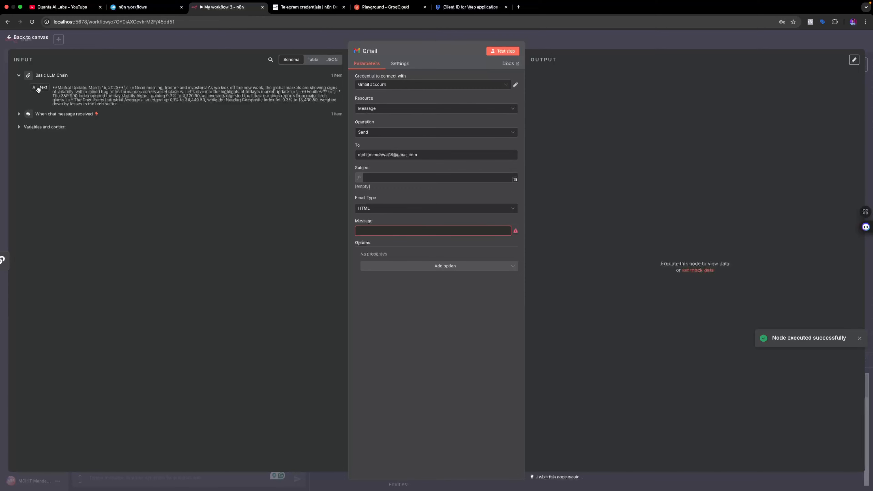
{"action": "left_click_drag", "start_coordinate": [43, 88], "coordinate": [382, 232]}
{"action": "left_click", "coordinate": [393, 177]}
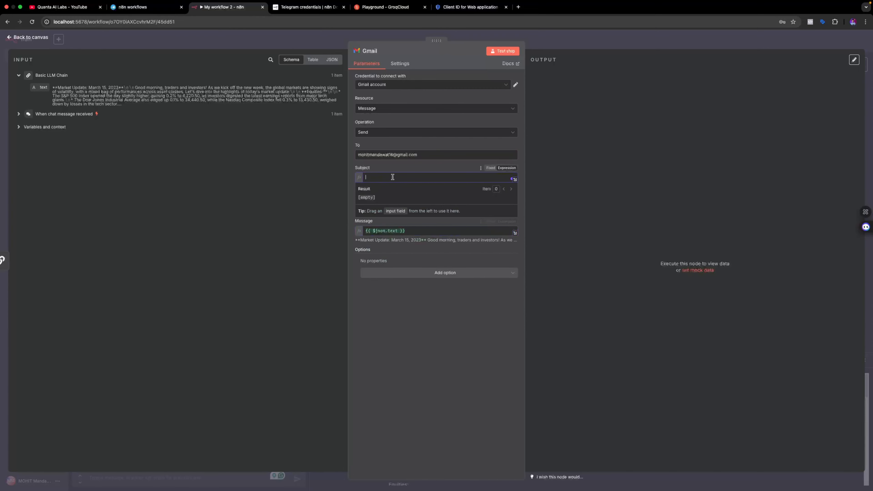
{"action": "type", "text": "Dail"}
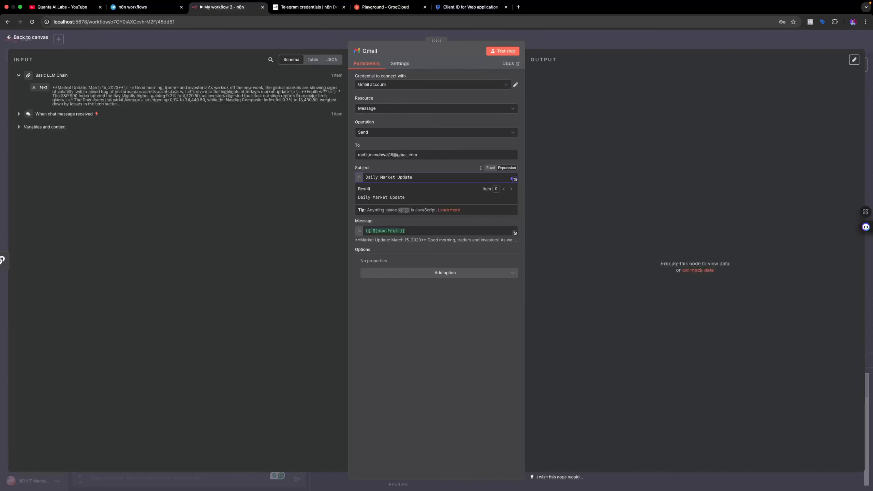
{"action": "type", "text": "y Market Update"}
Step: Test the Gmail node and check the body of the delivered "Daily Market Update" email in the Gmail inbox
{"action": "left_click", "coordinate": [509, 51]}
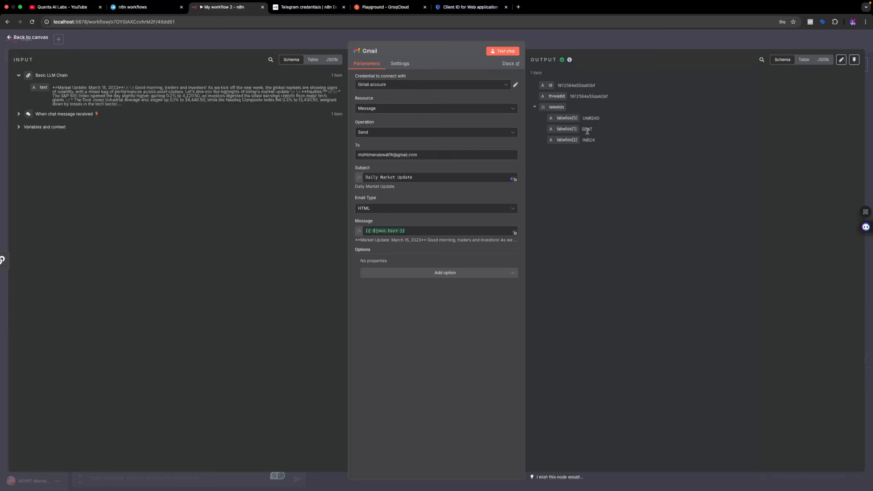
{"action": "left_click", "coordinate": [519, 7]}
{"action": "left_click", "coordinate": [811, 58]}
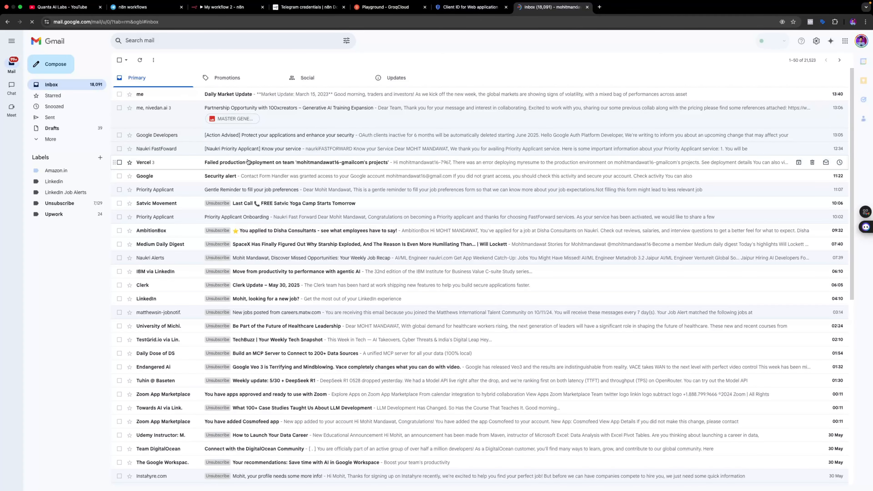
{"action": "left_click", "coordinate": [228, 98]}
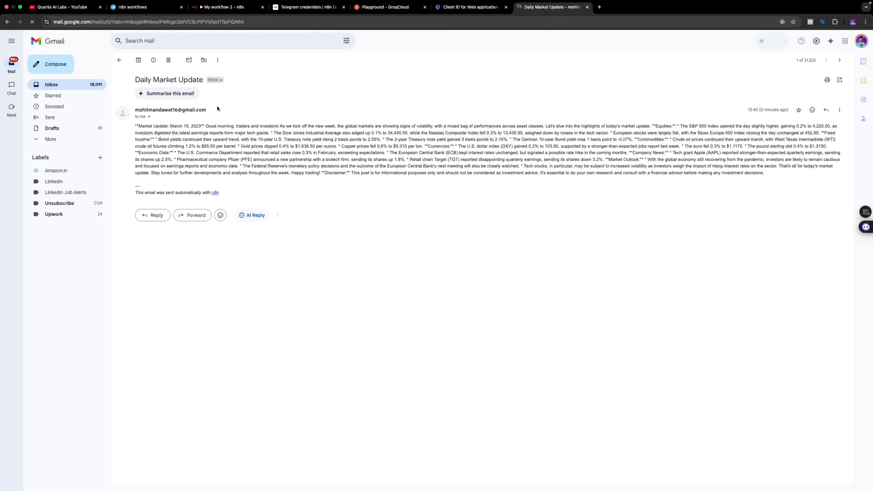
{"action": "left_click_drag", "start_coordinate": [196, 179], "coordinate": [139, 126]}
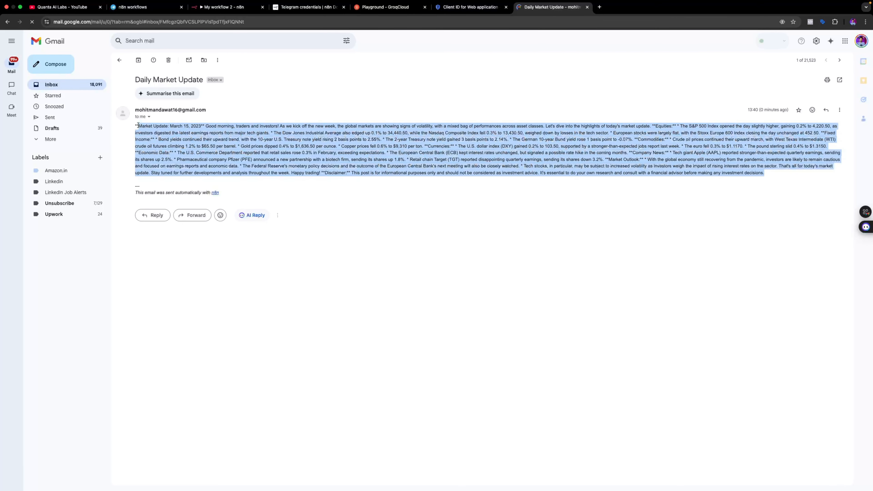
Step: Switch back to the n8n canvas and align the chat trigger, Basic LLM Chain and Gmail nodes in one row with Groq Chat Model beneath
{"action": "left_click", "coordinate": [384, 6]}
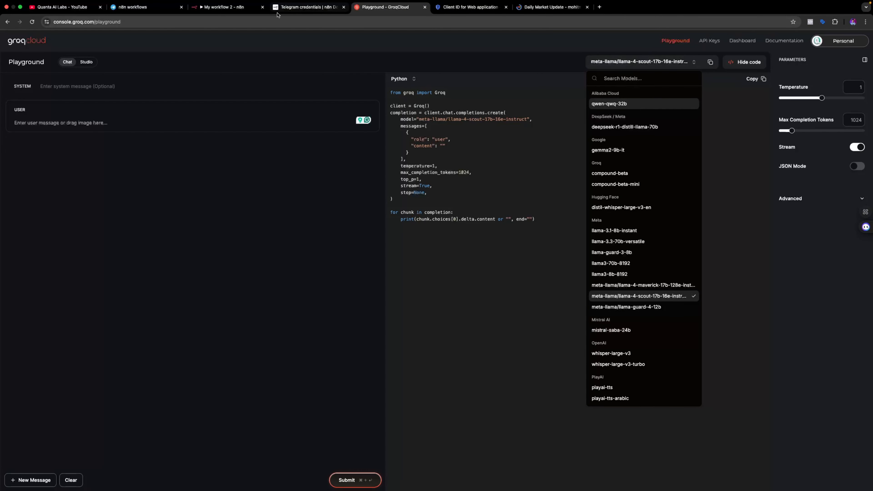
{"action": "left_click", "coordinate": [241, 9]}
{"action": "key", "text": "Escape"}
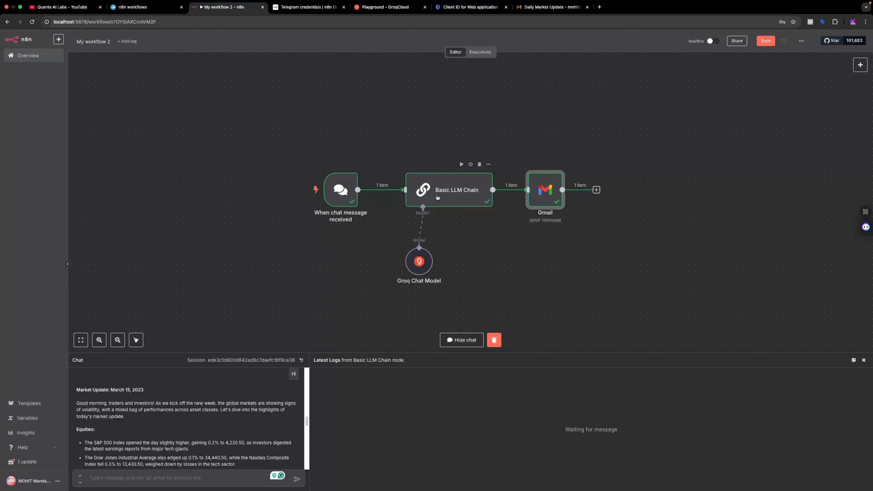
{"action": "left_click_drag", "start_coordinate": [438, 201], "coordinate": [424, 200]}
{"action": "left_click_drag", "start_coordinate": [341, 193], "coordinate": [306, 179]}
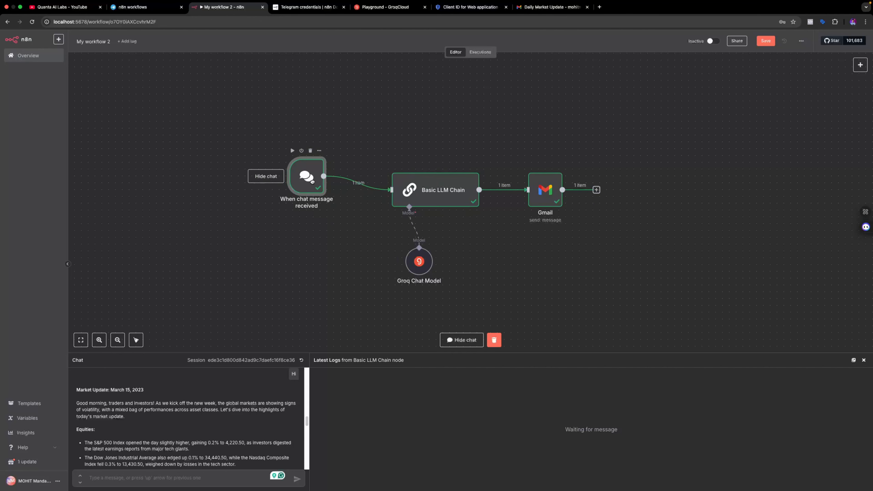
{"action": "left_click_drag", "start_coordinate": [423, 204], "coordinate": [409, 190]}
{"action": "left_click_drag", "start_coordinate": [426, 264], "coordinate": [398, 250]}
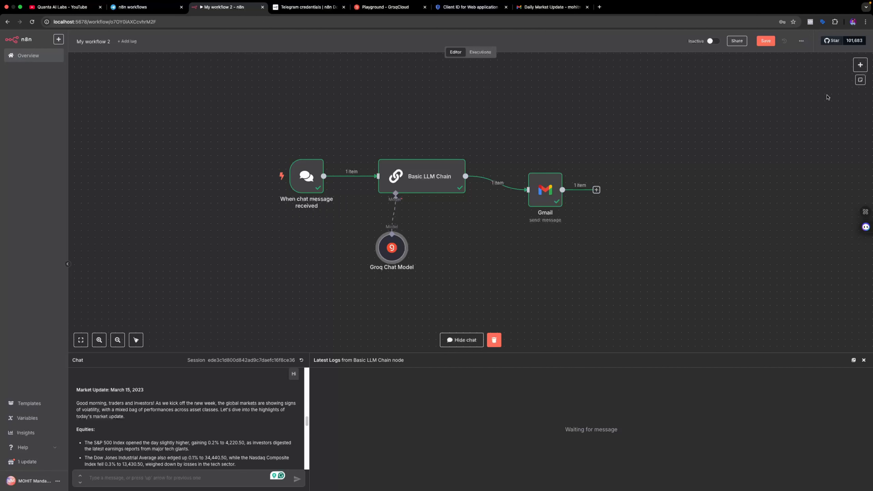
{"action": "left_click_drag", "start_coordinate": [541, 195], "coordinate": [540, 182]}
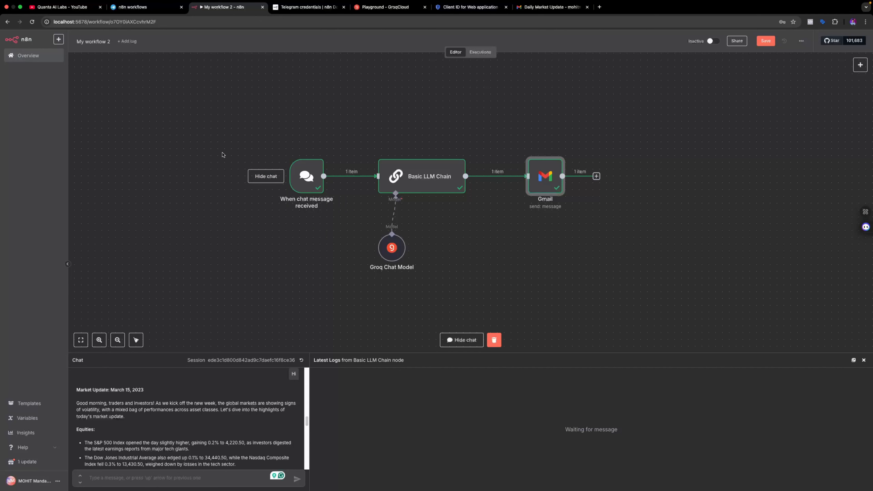
Step: Raise the row of three nodes slightly, space the chat trigger farther from the Basic LLM Chain, and nudge Groq Chat Model closer beneath it
{"action": "left_click_drag", "start_coordinate": [308, 185], "coordinate": [288, 178]}
{"action": "left_click_drag", "start_coordinate": [430, 178], "coordinate": [423, 170]}
{"action": "left_click_drag", "start_coordinate": [528, 187], "coordinate": [528, 180]}
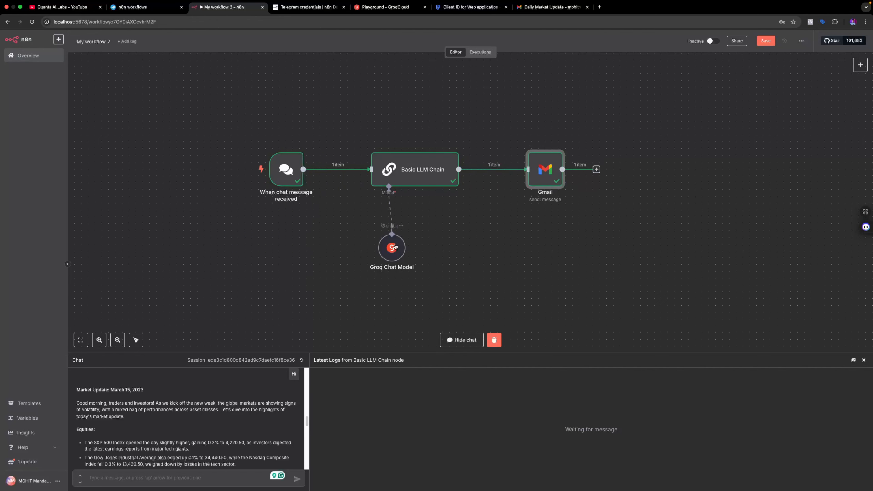
{"action": "left_click_drag", "start_coordinate": [393, 247], "coordinate": [386, 247]}
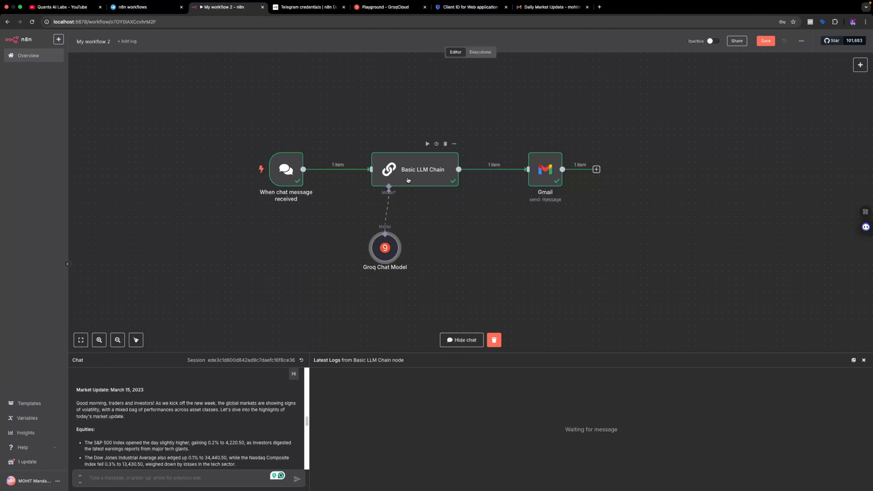
{"action": "mouse_move", "coordinate": [383, 251]}
{"action": "left_mouse_down"}
{"action": "mouse_move", "coordinate": [366, 251]}
{"action": "mouse_move", "coordinate": [382, 245]}
{"action": "left_mouse_up"}
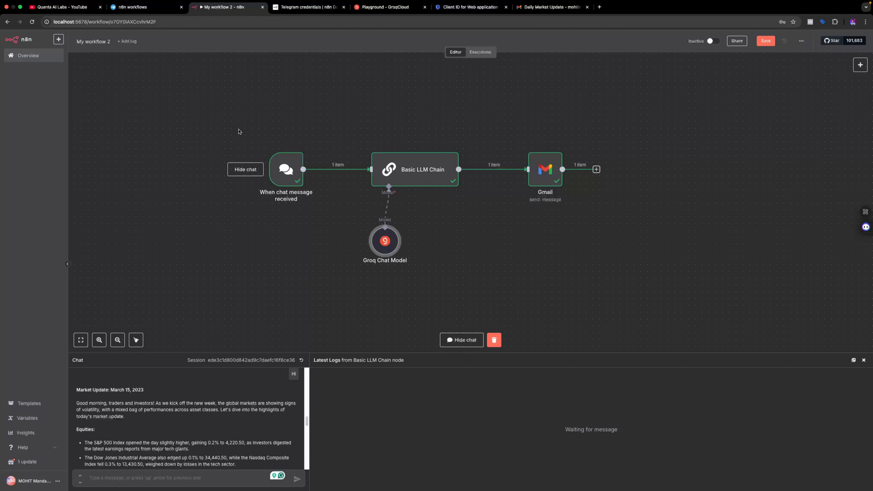
{"action": "left_click_drag", "start_coordinate": [273, 176], "coordinate": [260, 176]}
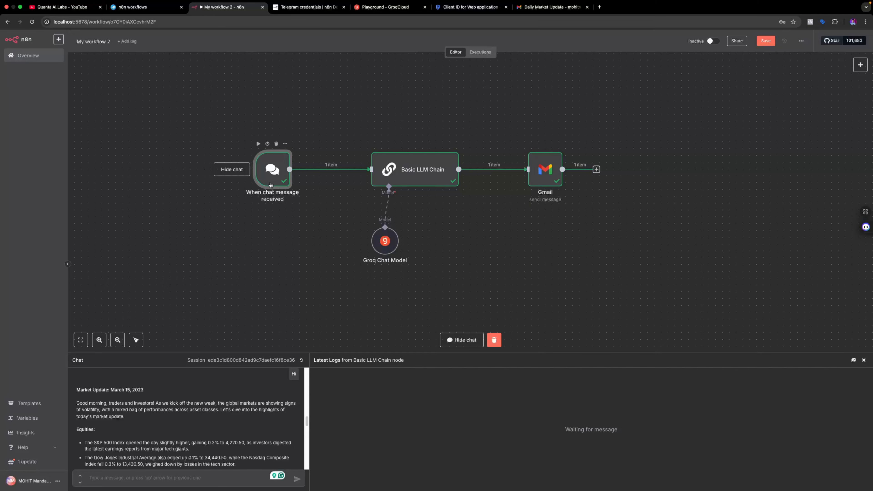
Step: Open quantaailabs.com in a new browser tab and look through the AI services listed on its home page
{"action": "left_click", "coordinate": [602, 7]}
{"action": "type", "text": "Quam"}
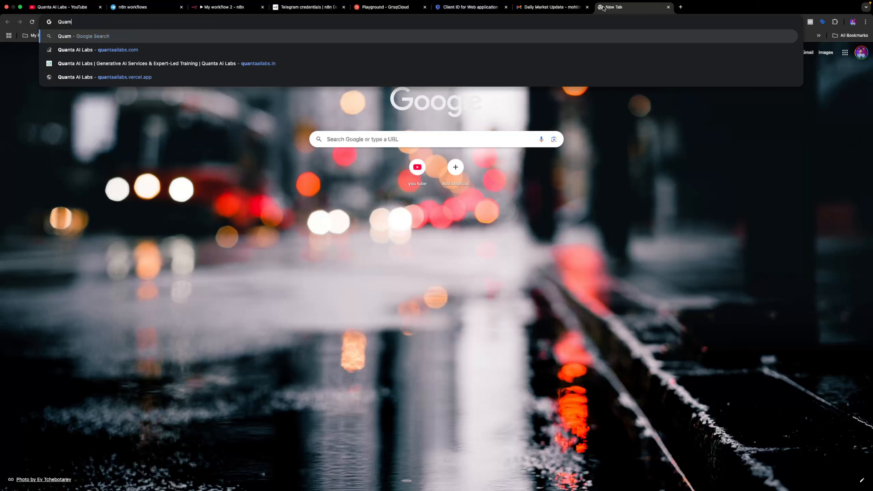
{"action": "key", "text": "BackSpace"}
{"action": "type", "text": "n"}
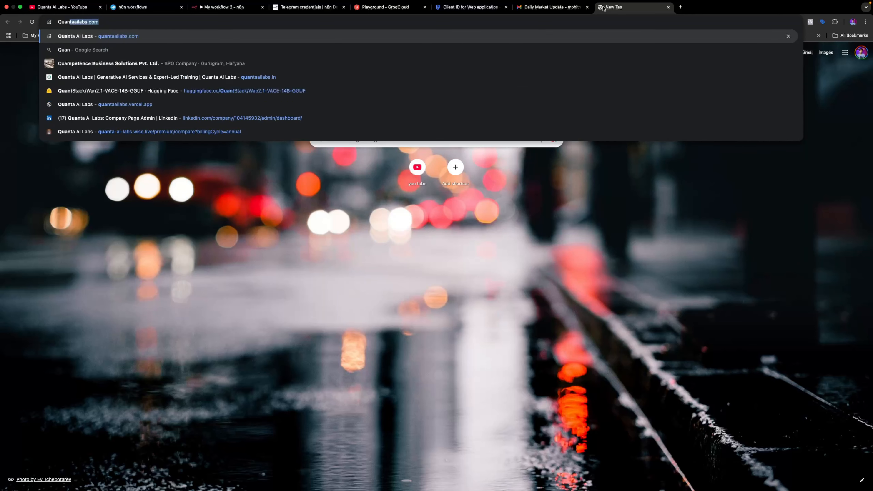
{"action": "type", "text": "ta"}
{"action": "key", "text": "Return"}
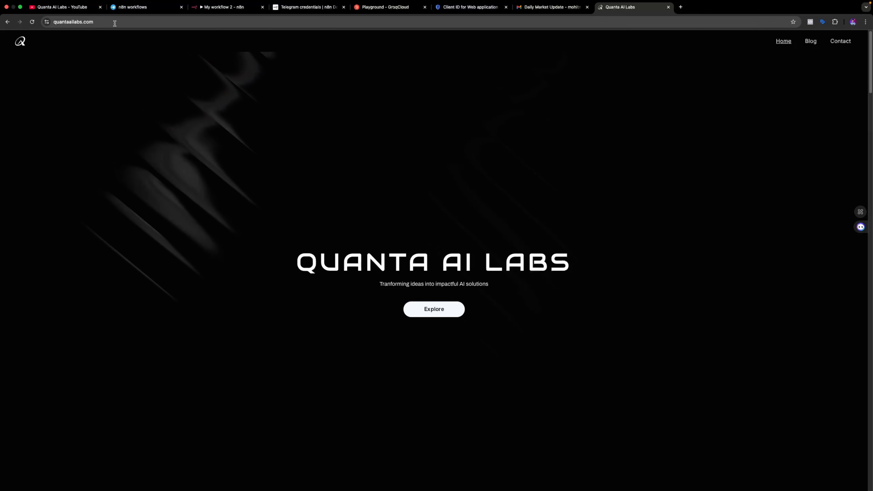
{"action": "scroll", "coordinate": [422, 212], "scroll_direction": "down", "scroll_amount": 4}
{"action": "scroll", "coordinate": [423, 211], "scroll_direction": "down", "scroll_amount": 15}
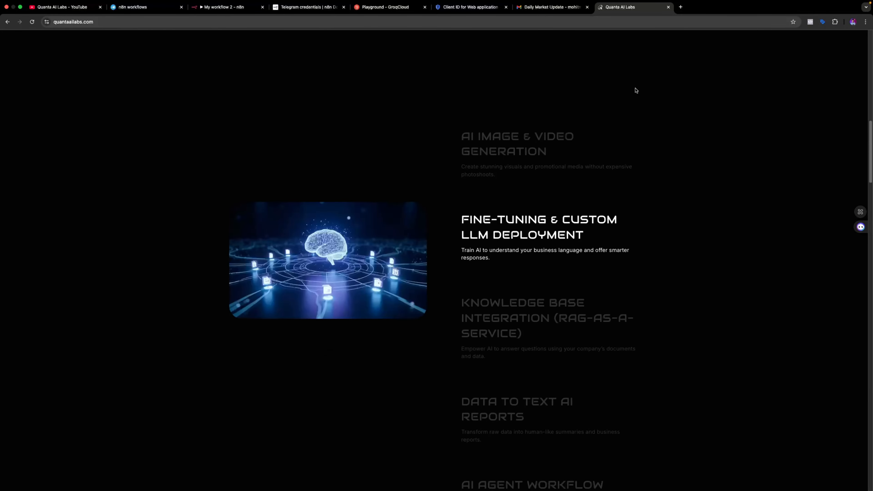
Step: Open 100xcreators.com in another new tab and review its course offerings, including ComfyUI Mastery, and its workshops section
{"action": "left_click", "coordinate": [681, 7]}
{"action": "type", "text": "100xcreators.com"}
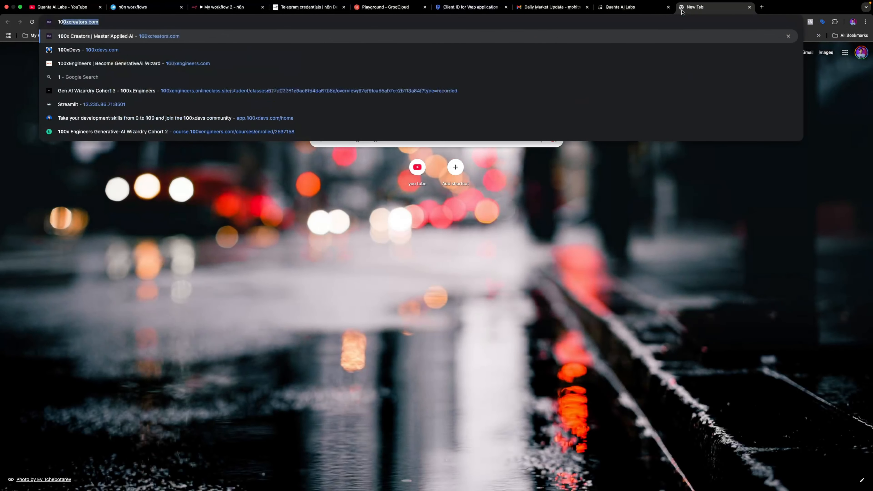
{"action": "key", "text": "Return"}
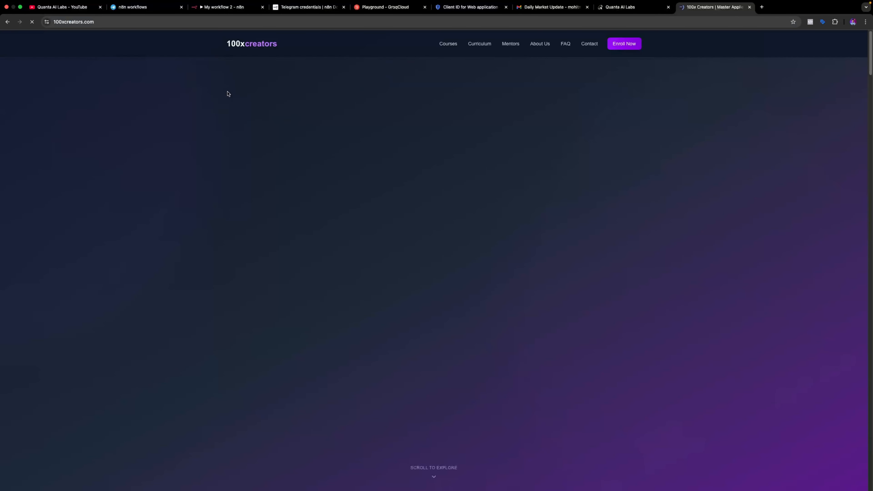
{"action": "scroll", "coordinate": [436, 213], "scroll_direction": "down", "scroll_amount": 8}
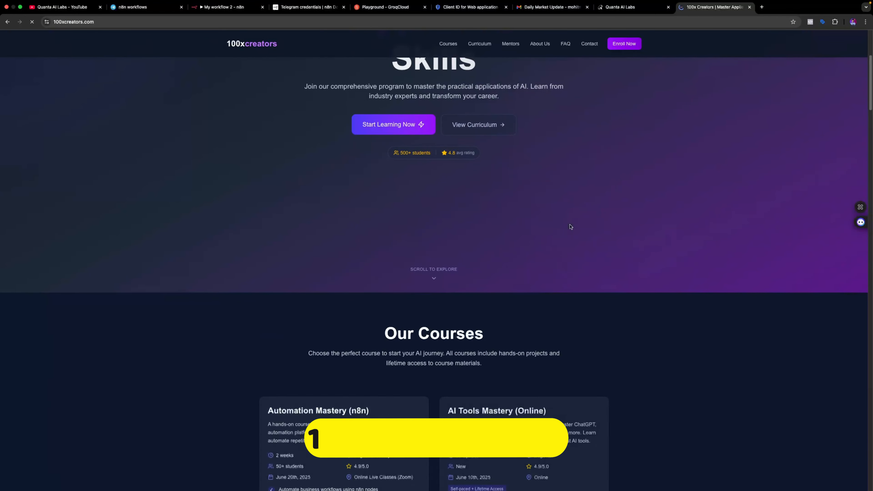
{"action": "scroll", "coordinate": [468, 226], "scroll_direction": "down", "scroll_amount": 6}
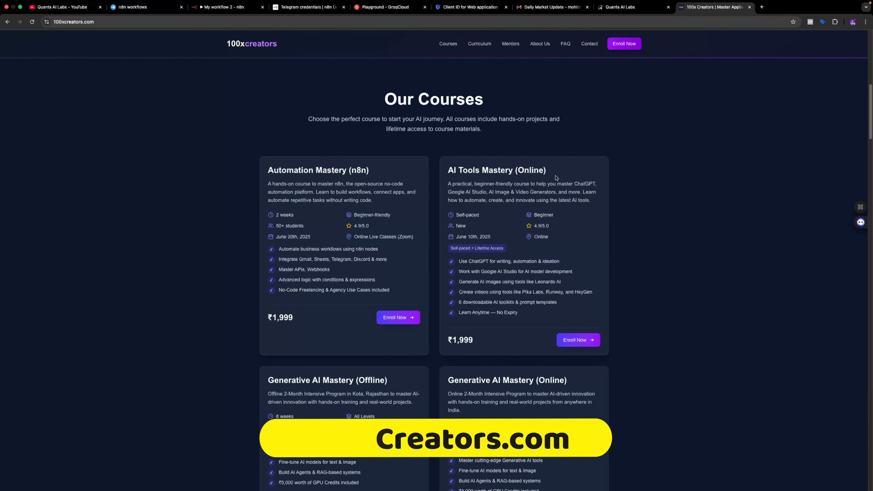
{"action": "scroll", "coordinate": [385, 175], "scroll_direction": "down", "scroll_amount": 4}
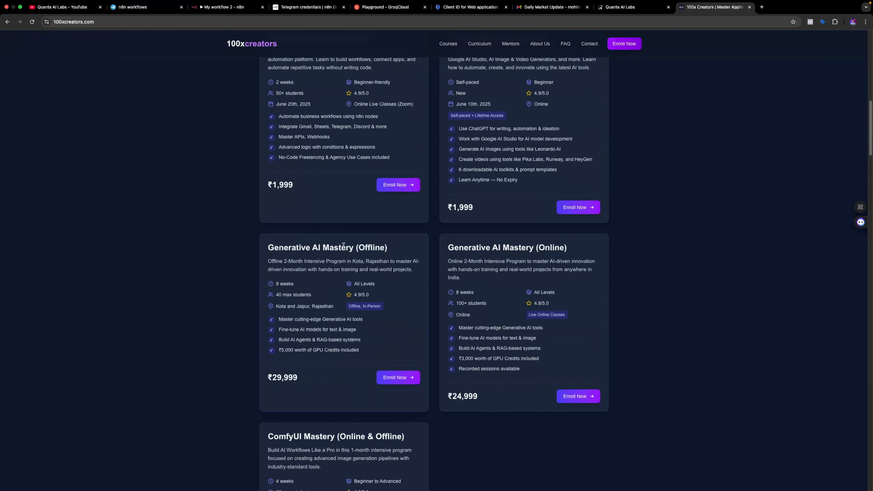
{"action": "scroll", "coordinate": [554, 249], "scroll_direction": "down", "scroll_amount": 5}
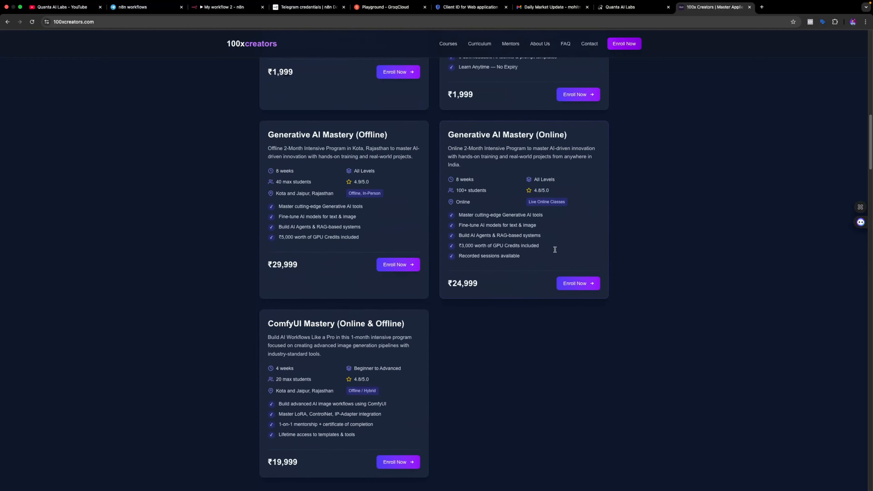
{"action": "left_click_drag", "start_coordinate": [270, 251], "coordinate": [408, 254]}
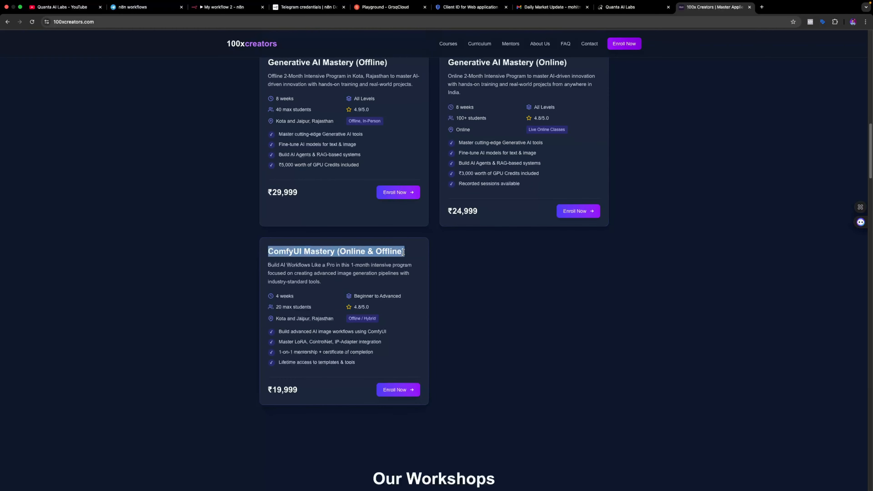
{"action": "left_click", "coordinate": [513, 262]}
{"action": "scroll", "coordinate": [514, 258], "scroll_direction": "up", "scroll_amount": 9}
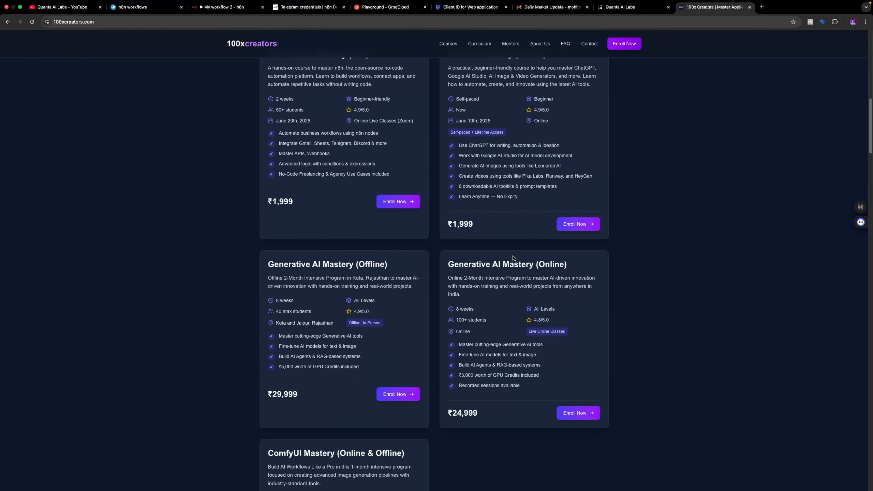
{"action": "scroll", "coordinate": [513, 257], "scroll_direction": "down", "scroll_amount": 18}
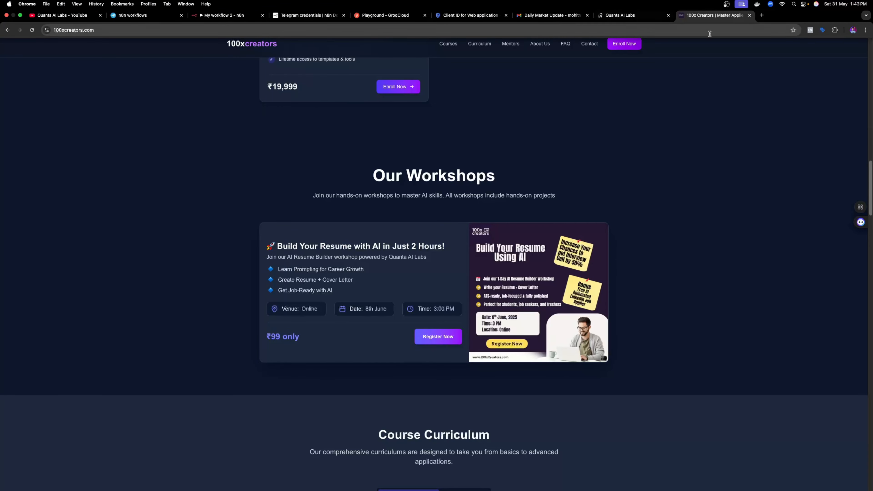
Step: Open the myresume project's live site from Vercel, review its skills and featured projects, and return to the n8n workflow
{"action": "left_click", "coordinate": [762, 15]}
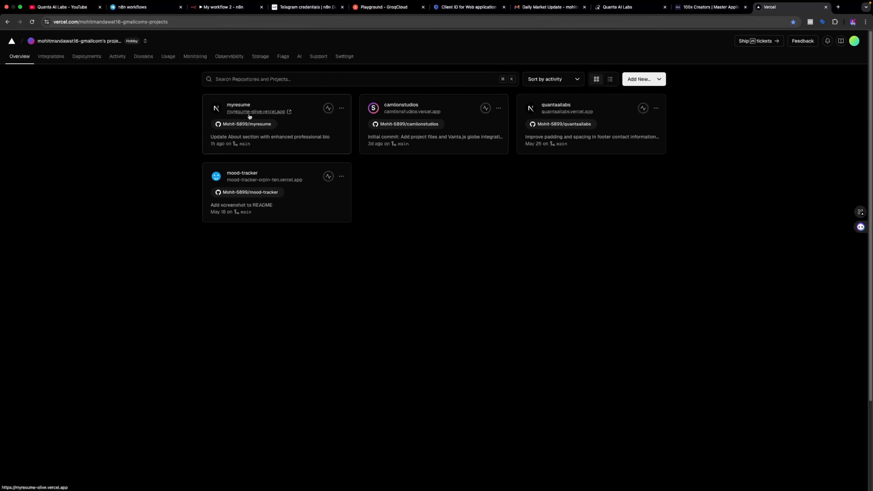
{"action": "left_click", "coordinate": [250, 172]}
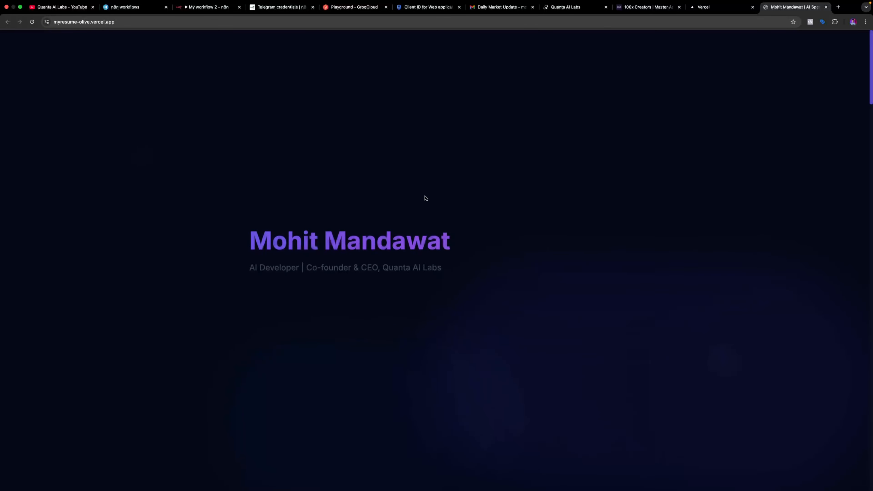
{"action": "scroll", "coordinate": [591, 207], "scroll_direction": "down", "scroll_amount": 15}
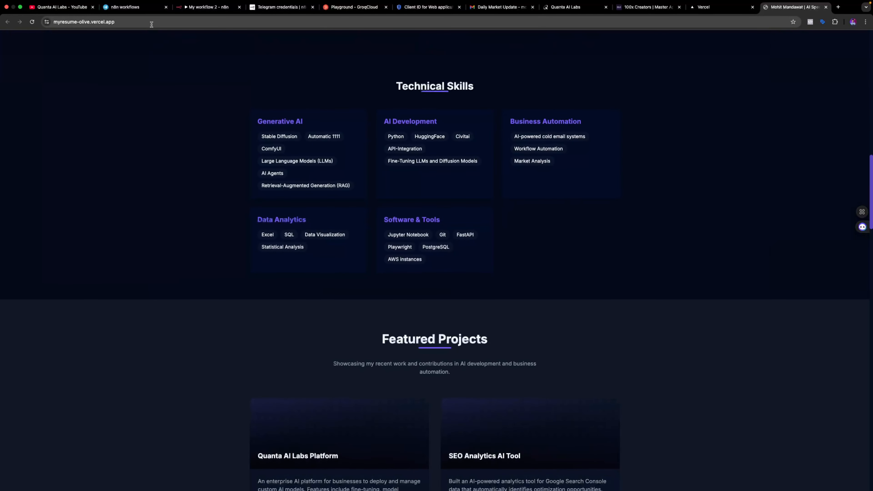
{"action": "left_click", "coordinate": [151, 24]}
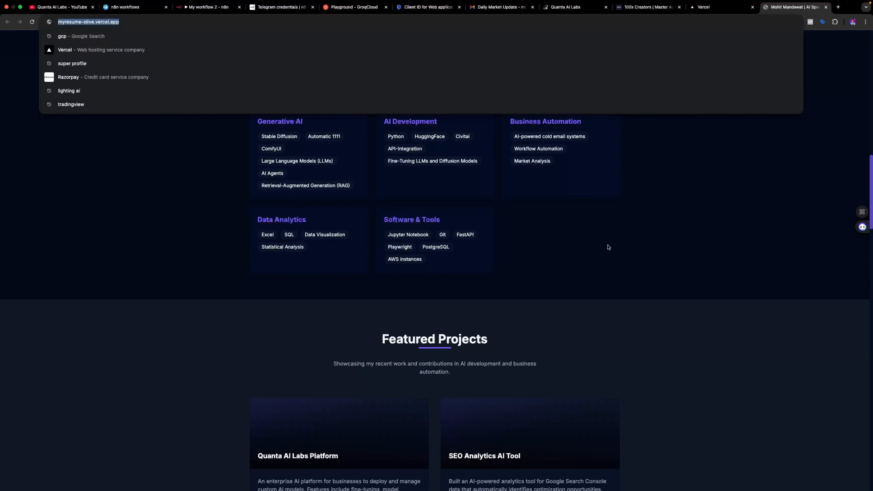
{"action": "left_click", "coordinate": [614, 228]}
{"action": "scroll", "coordinate": [429, 183], "scroll_direction": "down", "scroll_amount": 20}
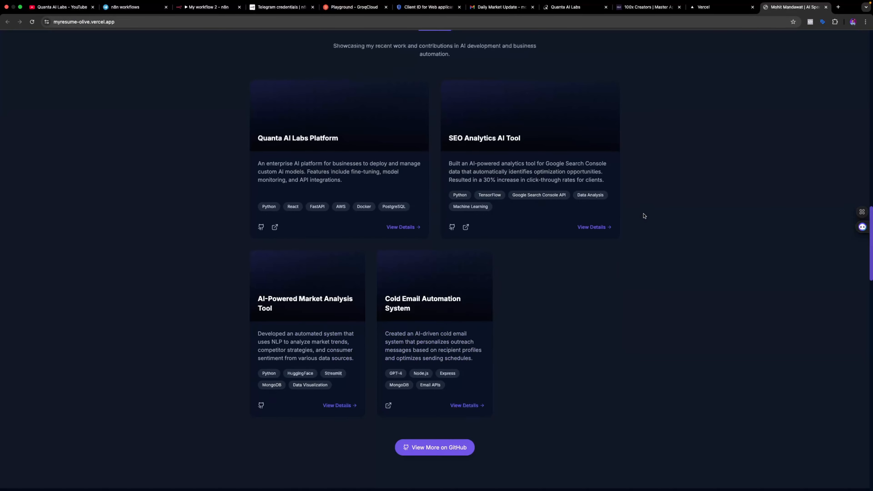
{"action": "scroll", "coordinate": [642, 214], "scroll_direction": "up", "scroll_amount": 20}
{"action": "scroll", "coordinate": [509, 90], "scroll_direction": "up", "scroll_amount": 10}
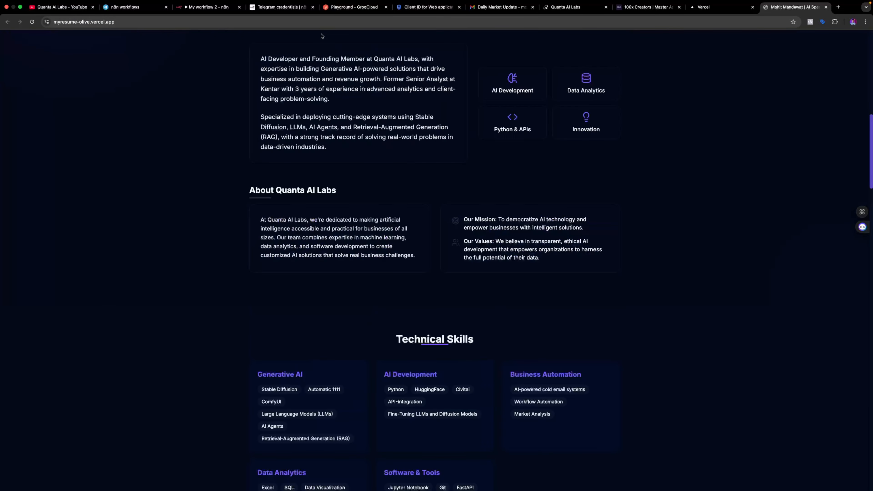
{"action": "left_click", "coordinate": [345, 11]}
{"action": "left_click", "coordinate": [220, 7]}
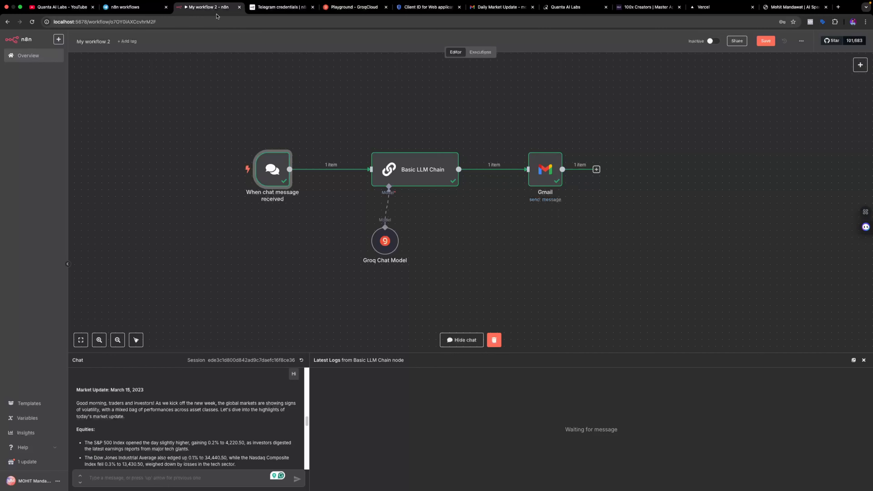